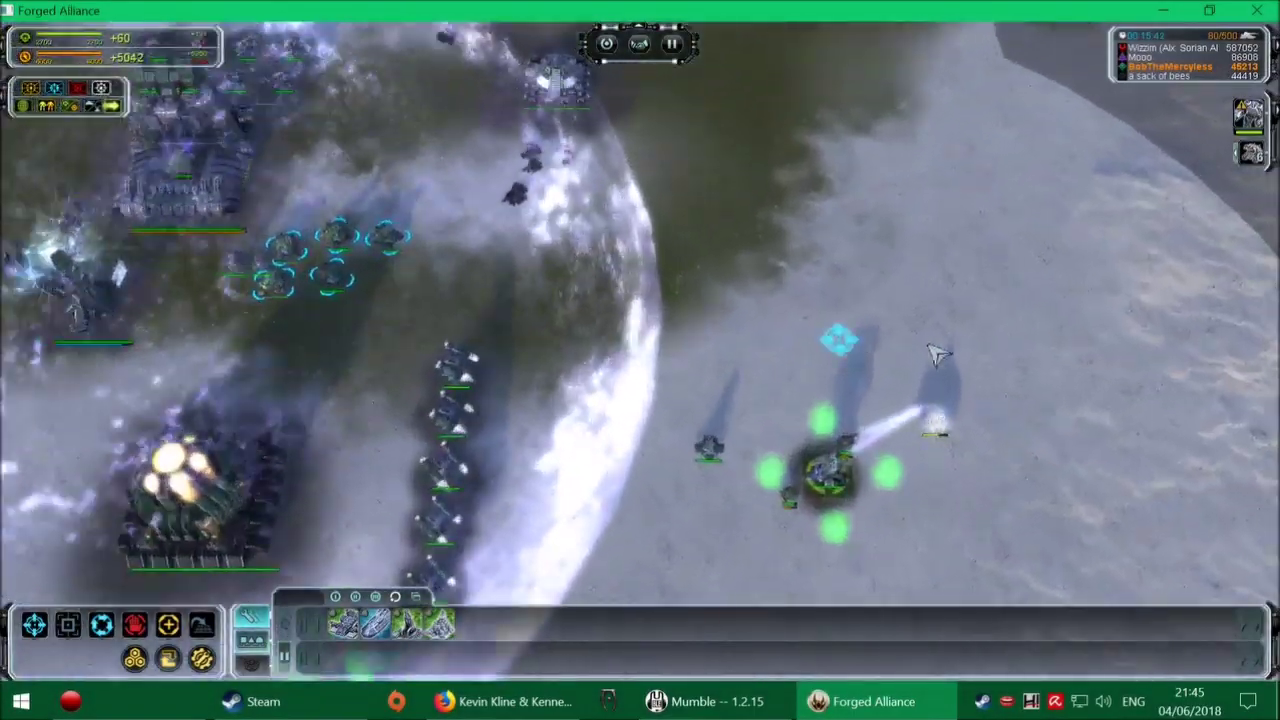
scroll(950, 340, "down", 5)
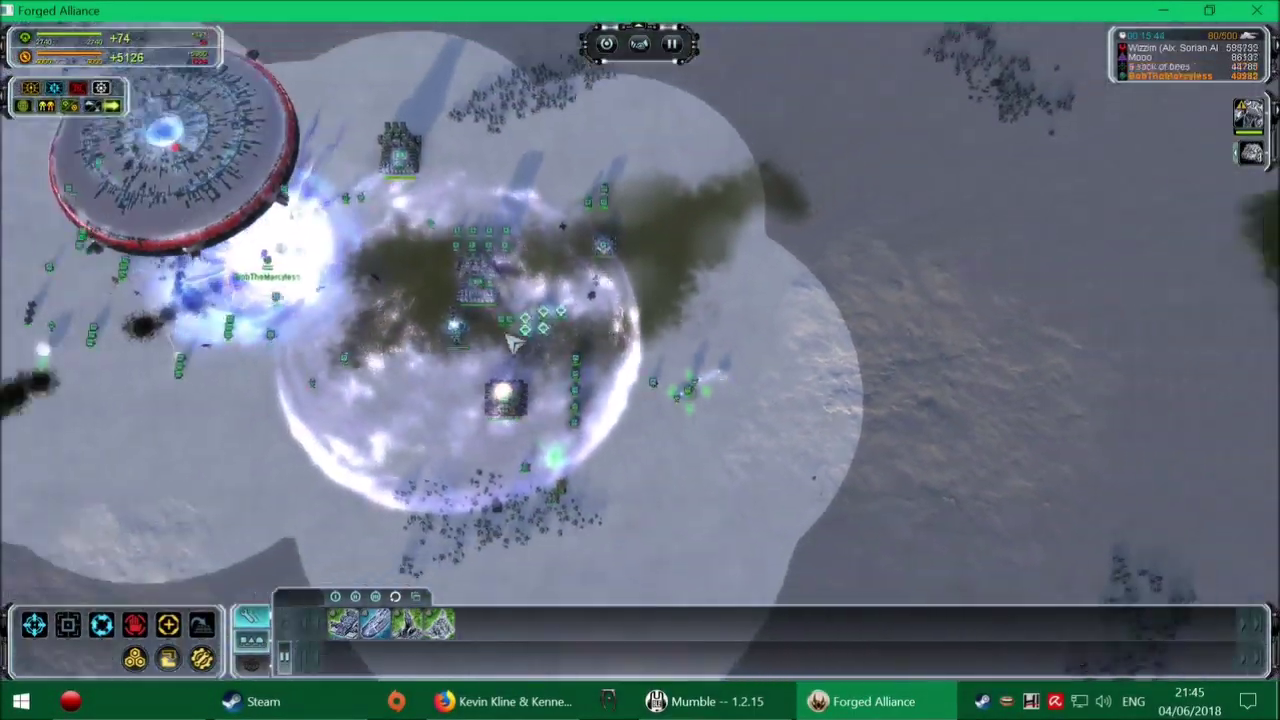
scroll(640, 340, "up", 8)
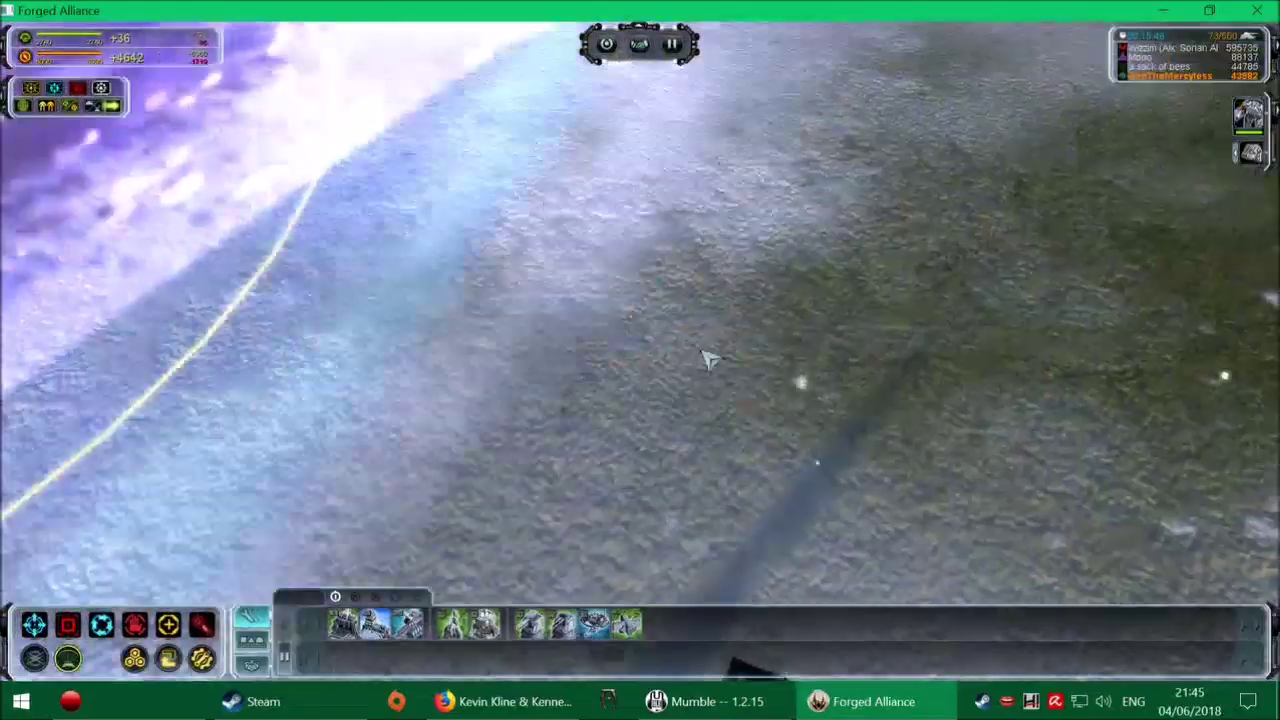
scroll(862, 300, "down", 5)
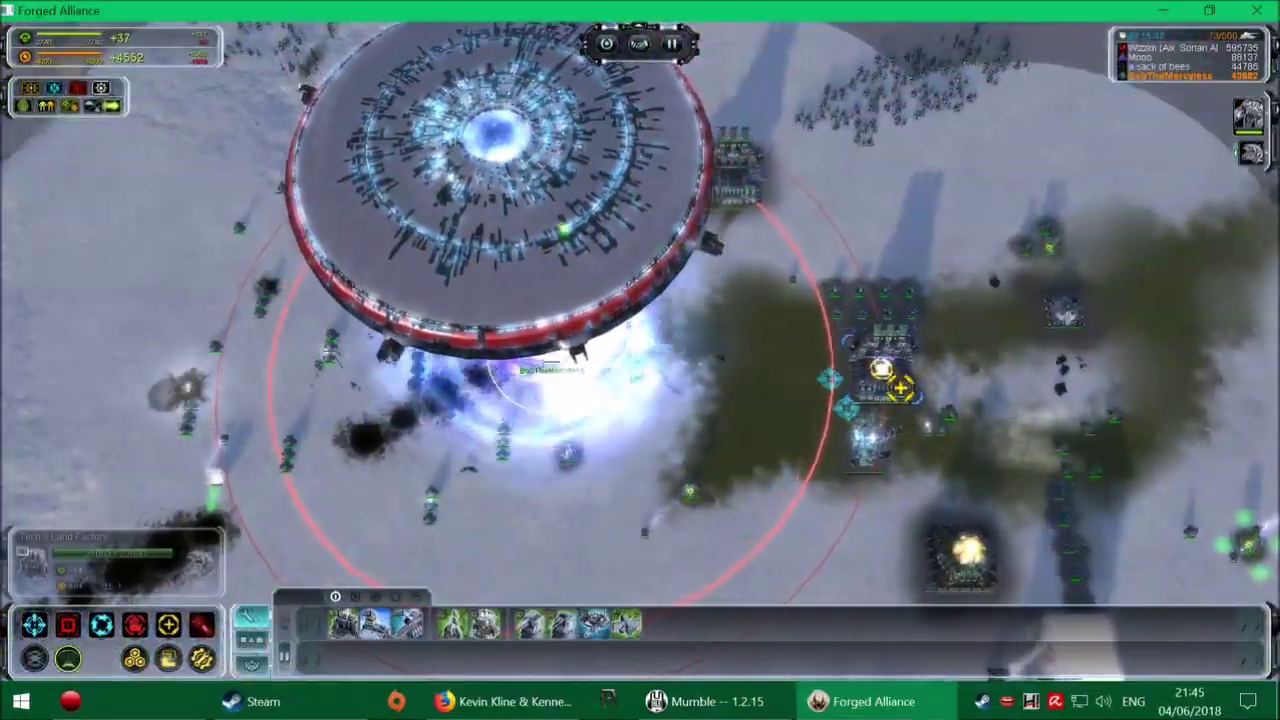
scroll(960, 402, "up", 5)
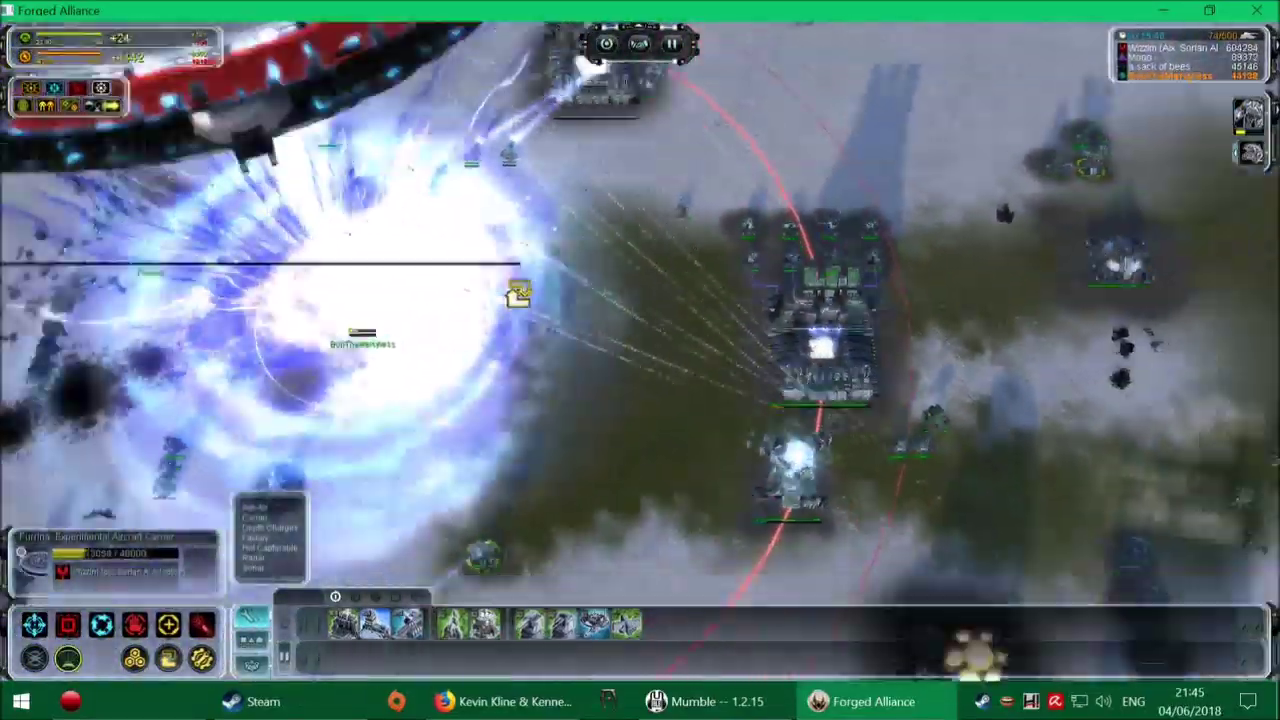
scroll(518, 295, "down", 5)
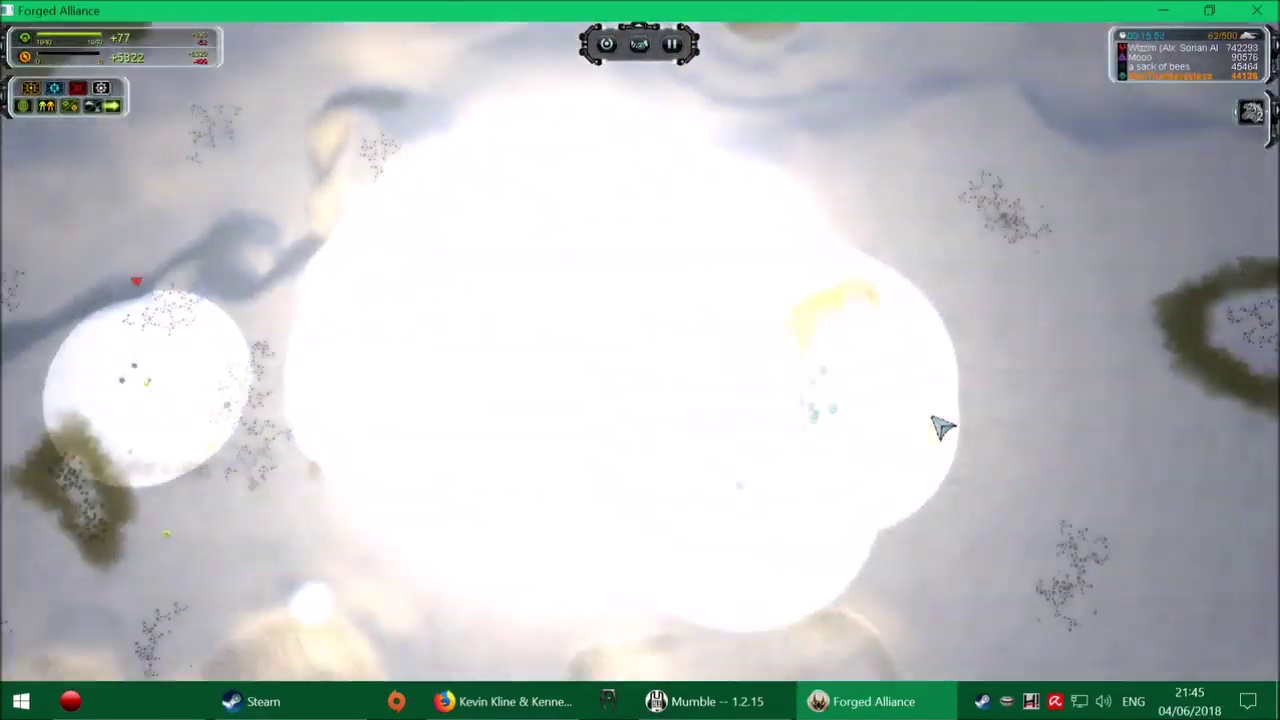
scroll(940, 420, "down", 5)
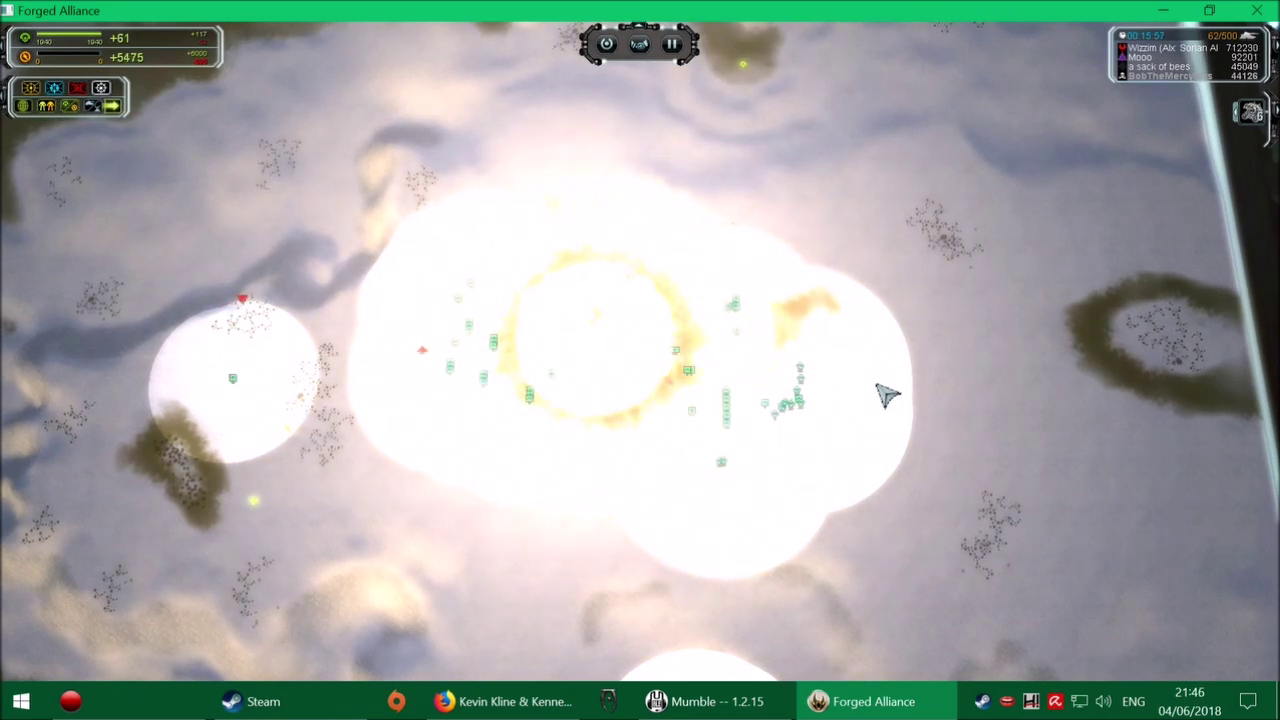
left_click(640, 44)
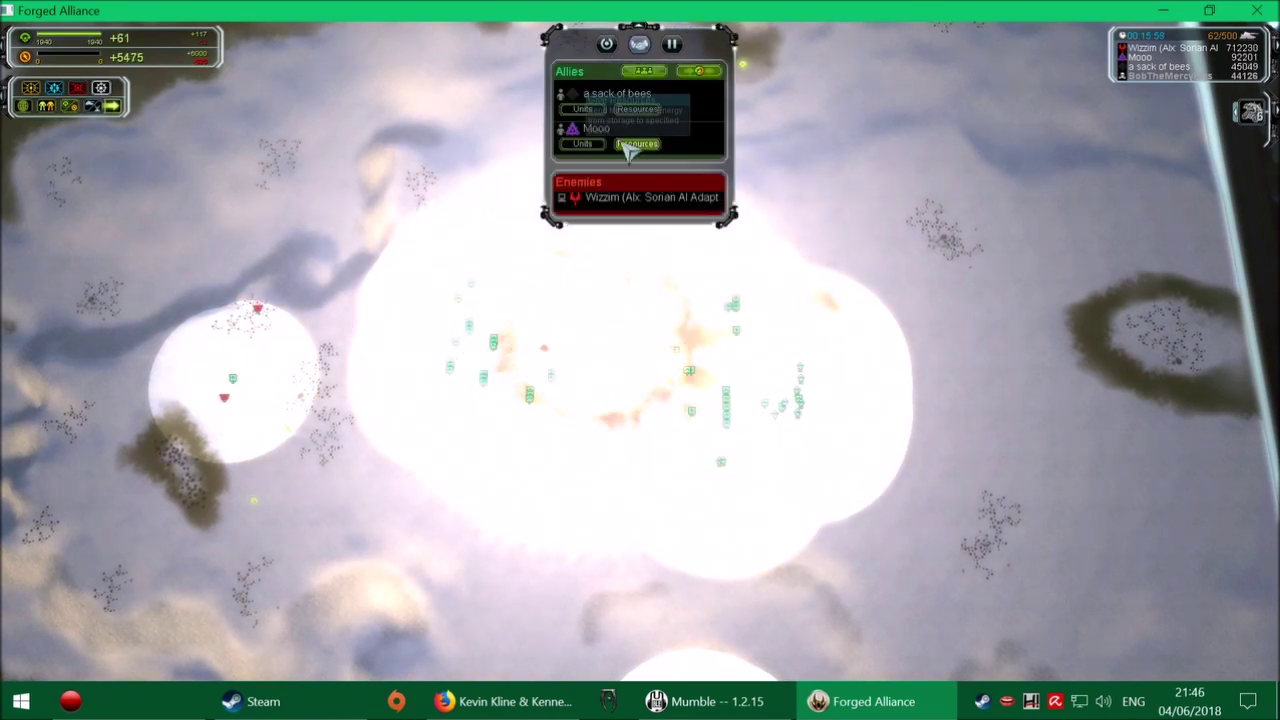
left_click(637, 109)
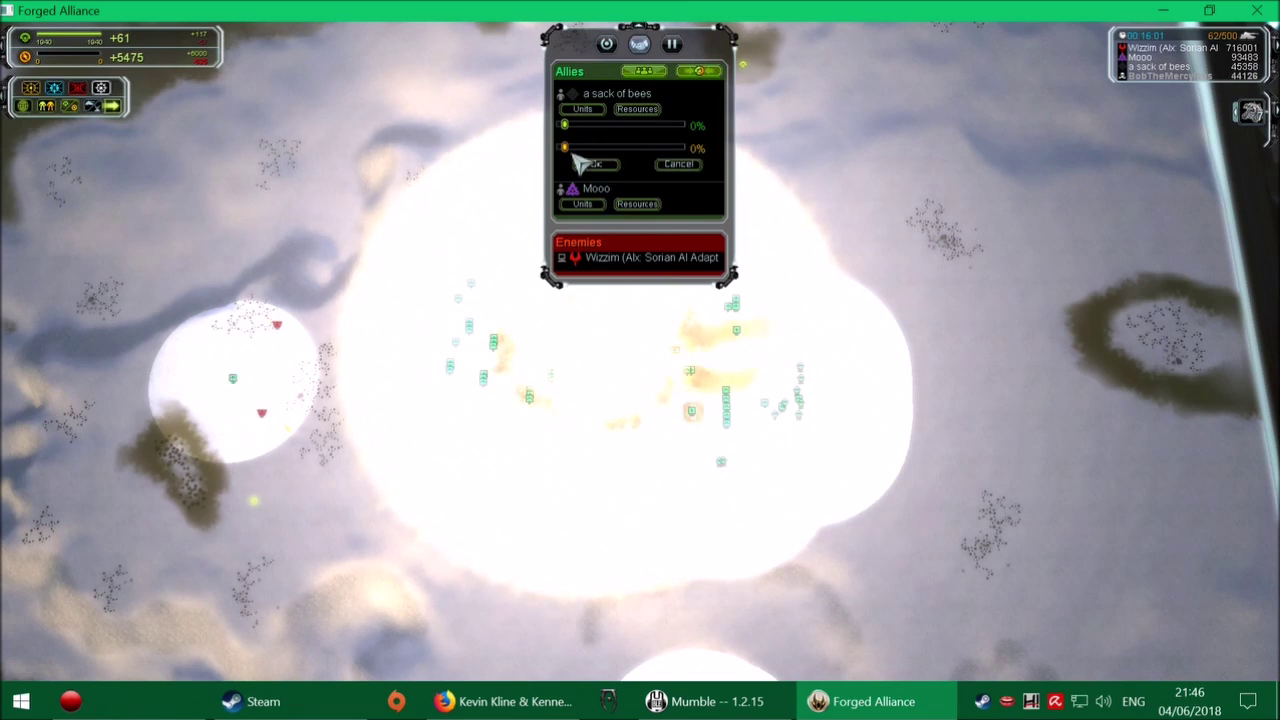
left_click(595, 163)
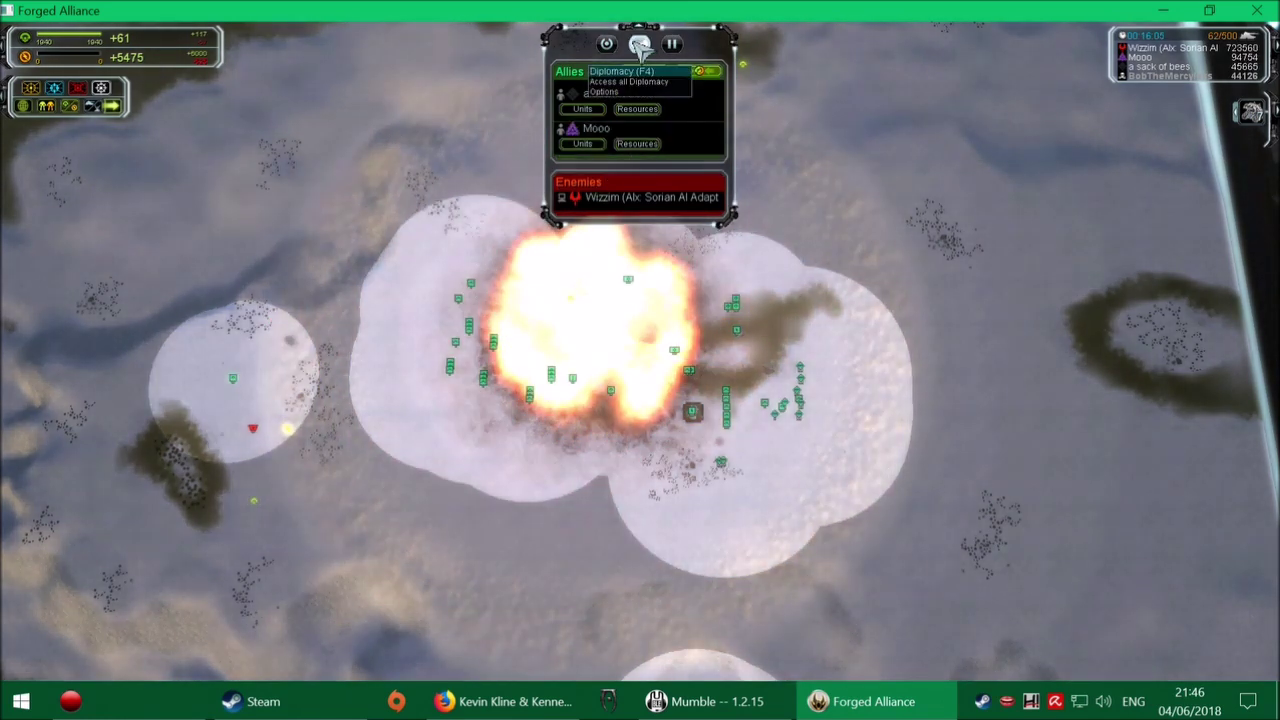
left_click(640, 44)
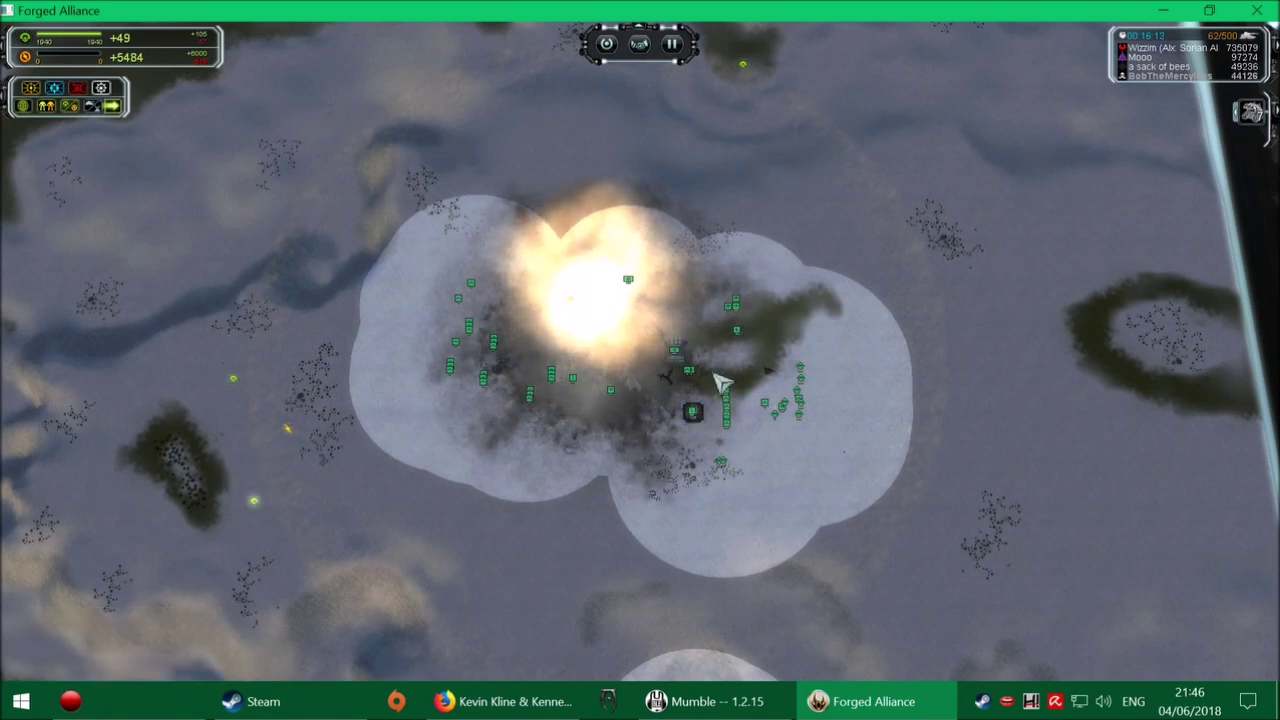
scroll(722, 383, "down", 10)
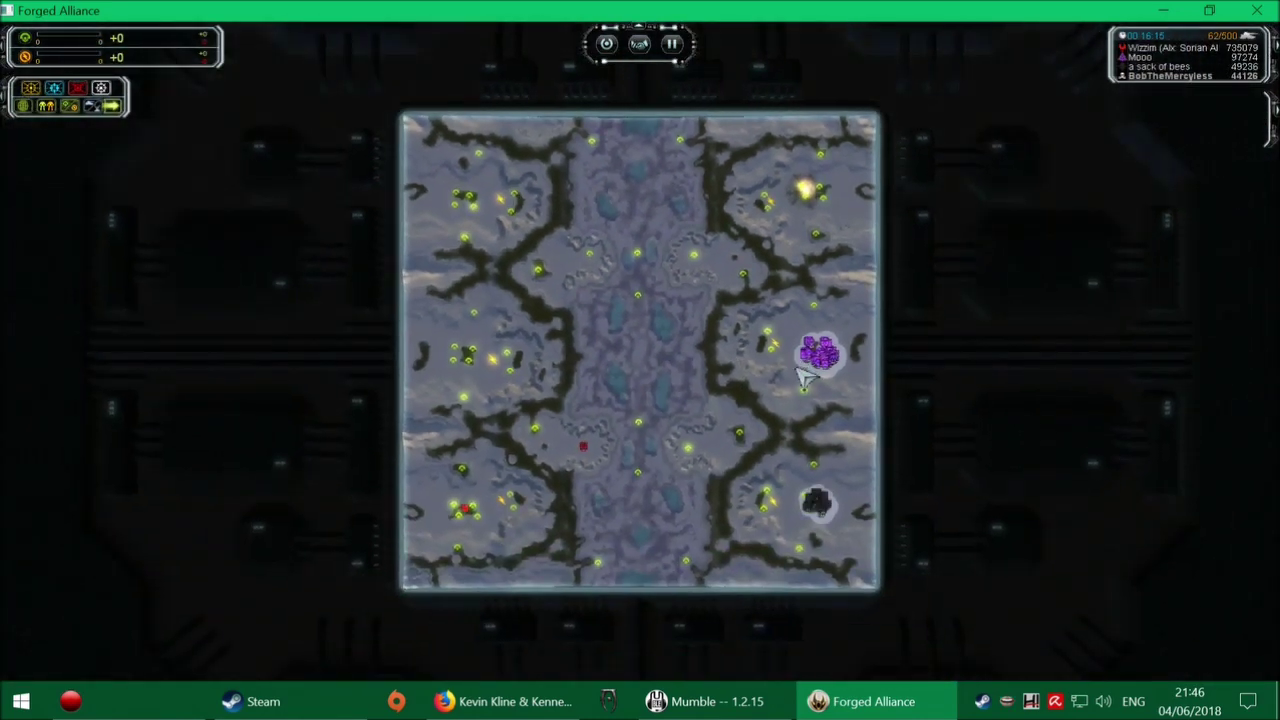
scroll(840, 207, "up", 10)
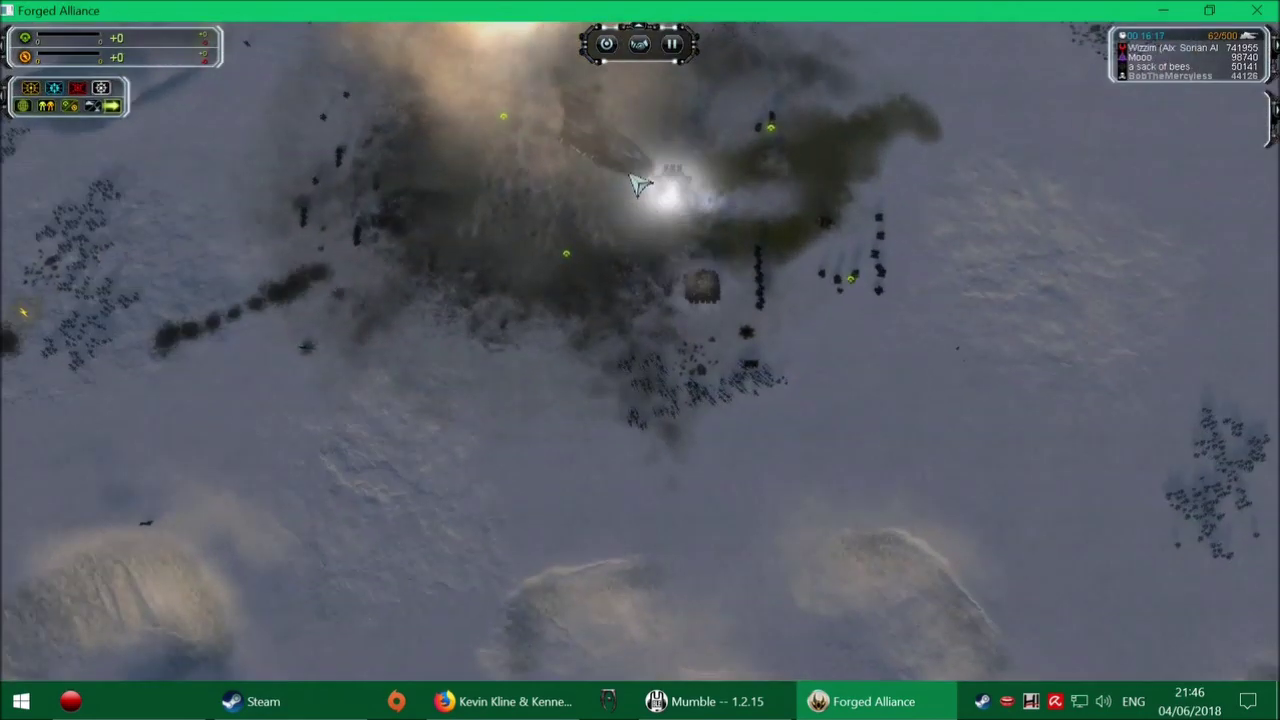
scroll(690, 458, "down", 8)
scroll(760, 455, "up", 10)
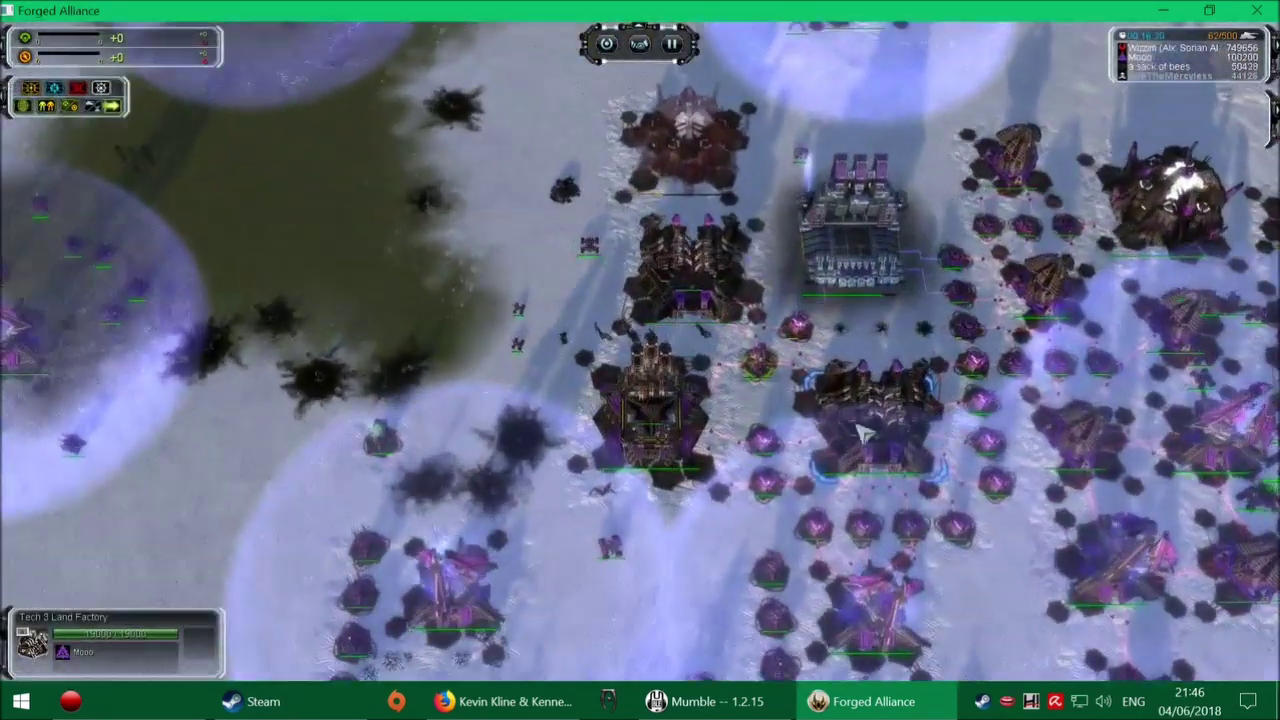
- Inspect one of the purple ally's factories in its eastern base
left_click(650, 420)
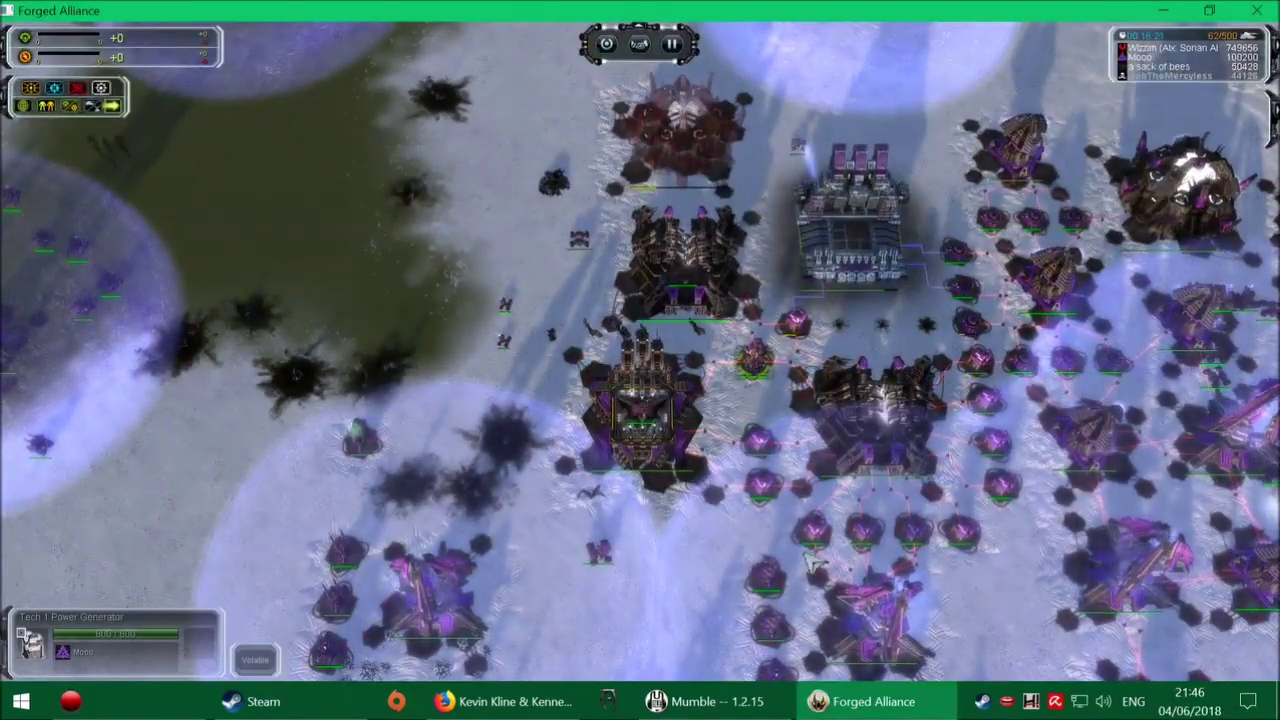
scroll(782, 583, "down", 8)
scroll(370, 330, "up", 8)
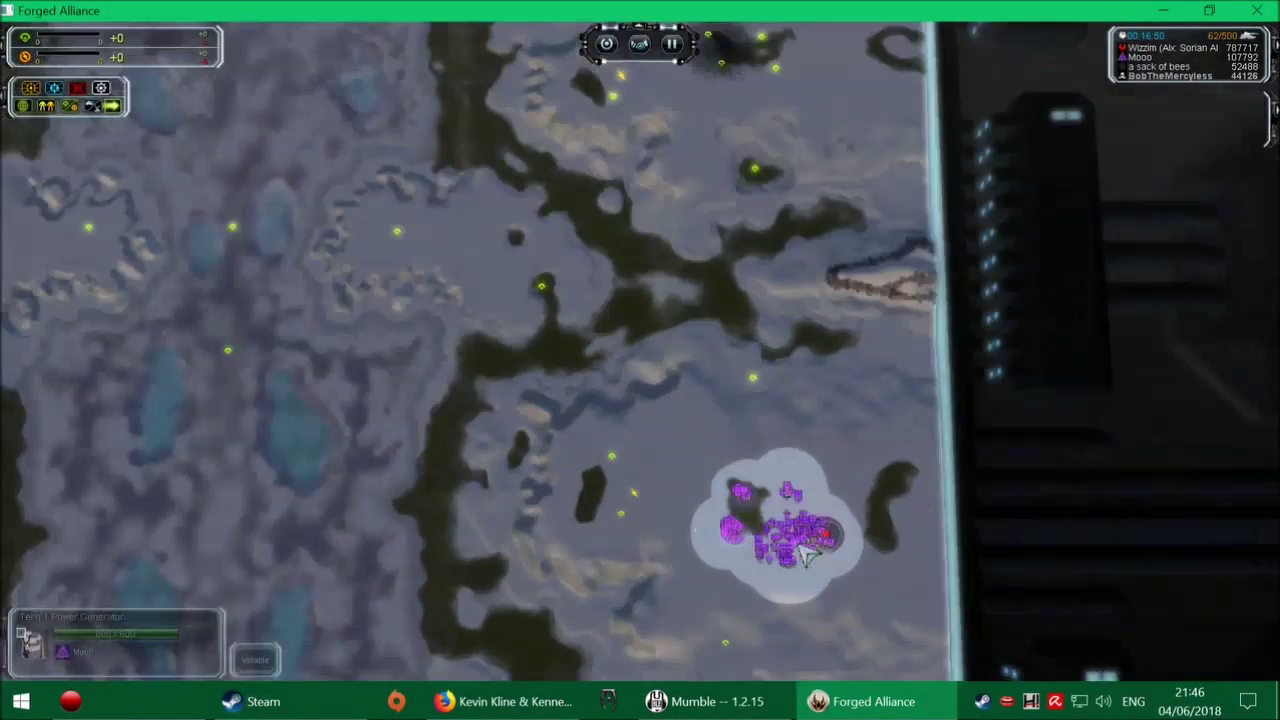
scroll(790, 530, "up", 6)
scroll(830, 420, "up", 4)
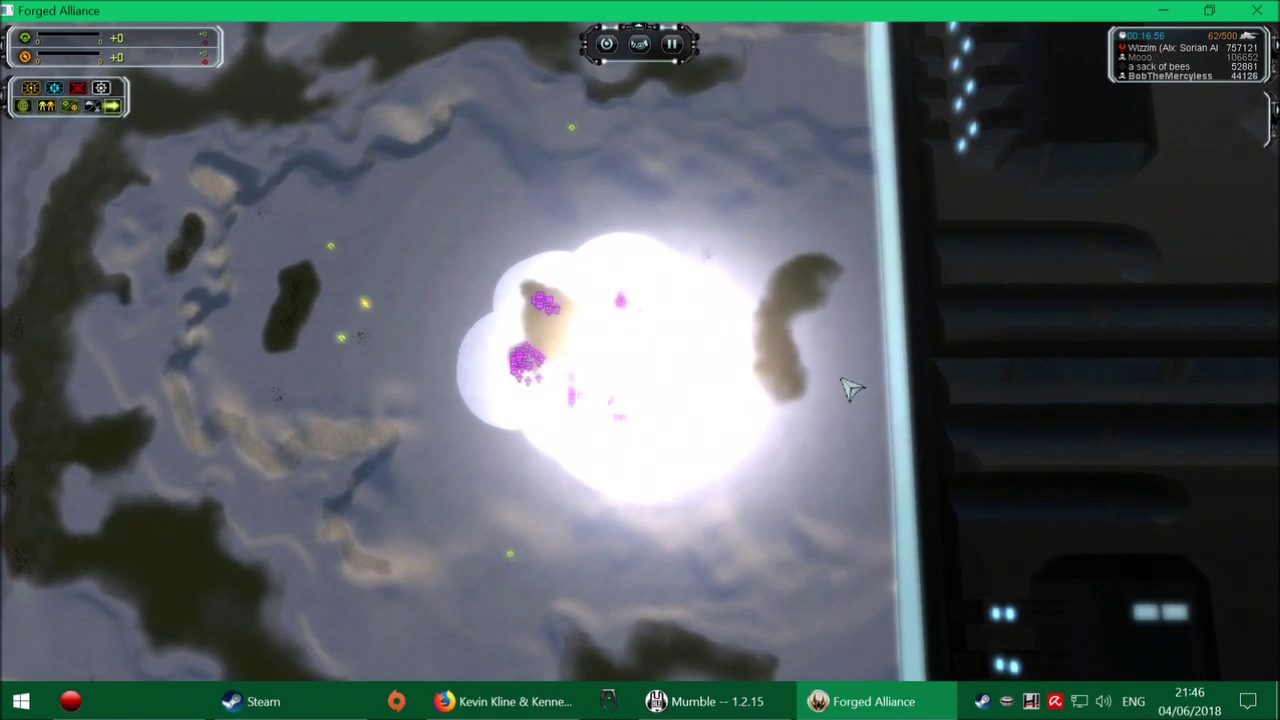
scroll(847, 388, "down", 6)
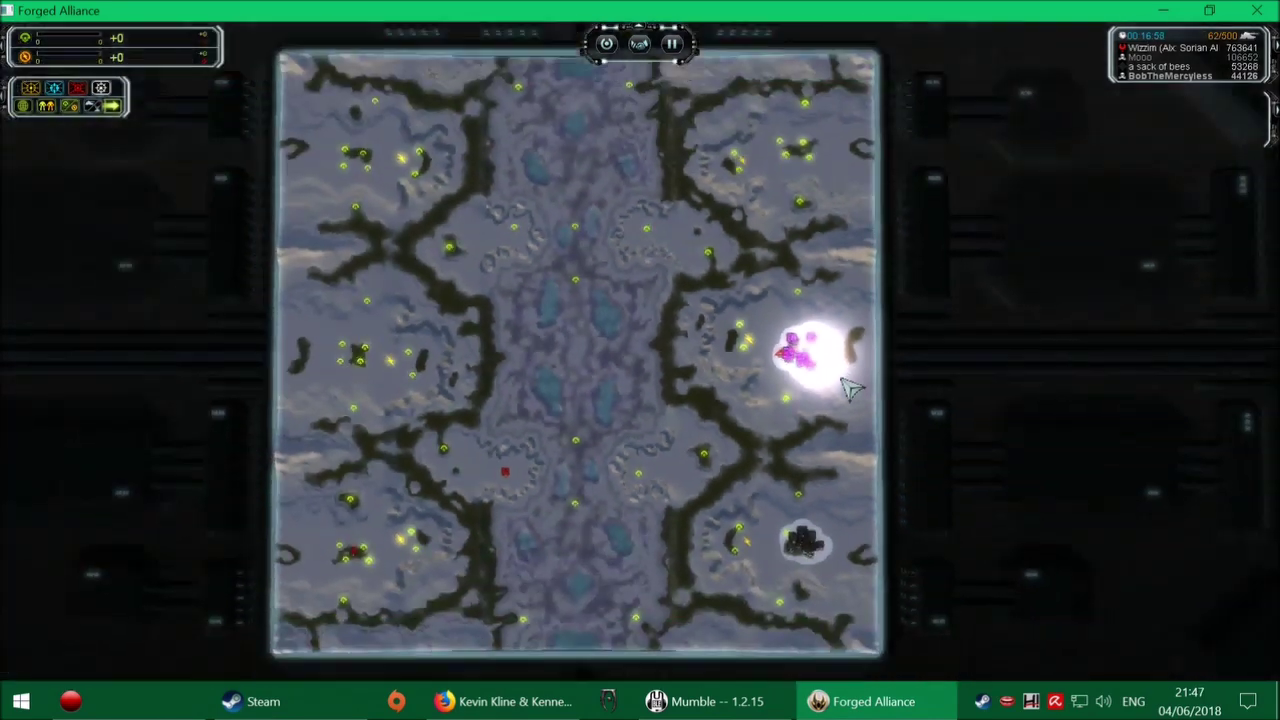
scroll(810, 448, "up", 8)
left_click(810, 448)
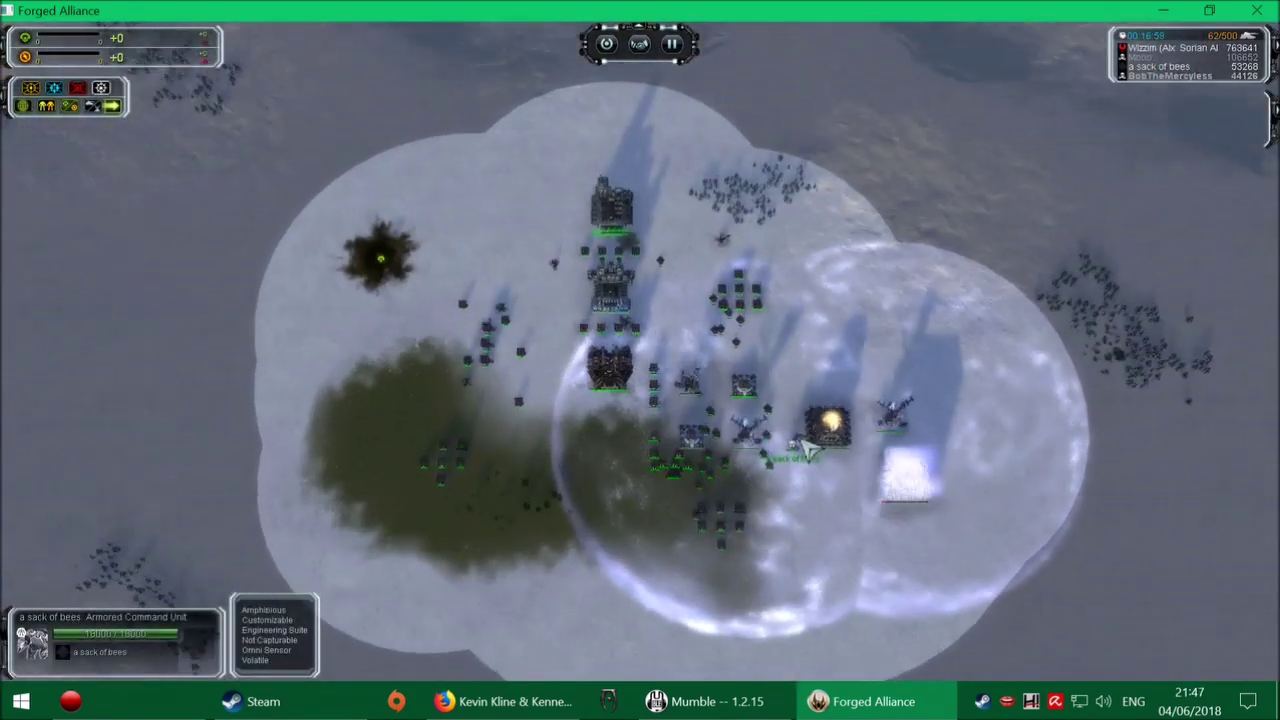
scroll(810, 448, "up", 5)
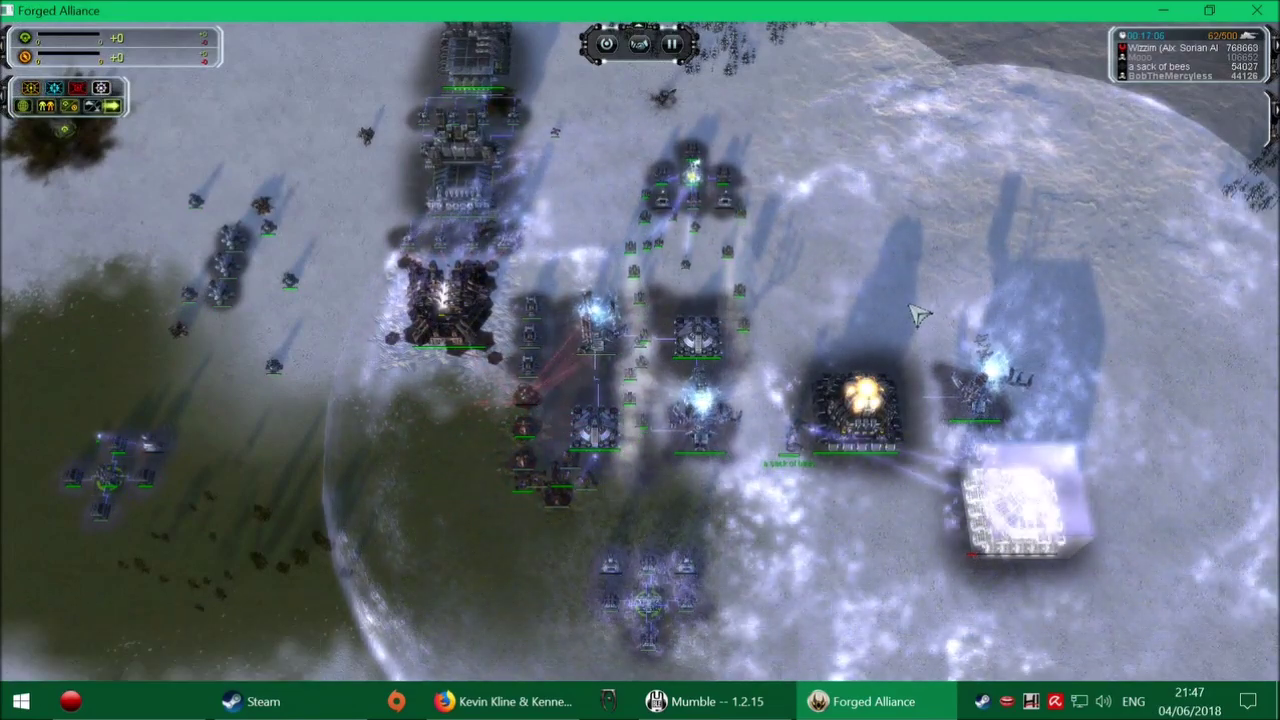
scroll(780, 360, "down", 5)
scroll(540, 250, "up", 8)
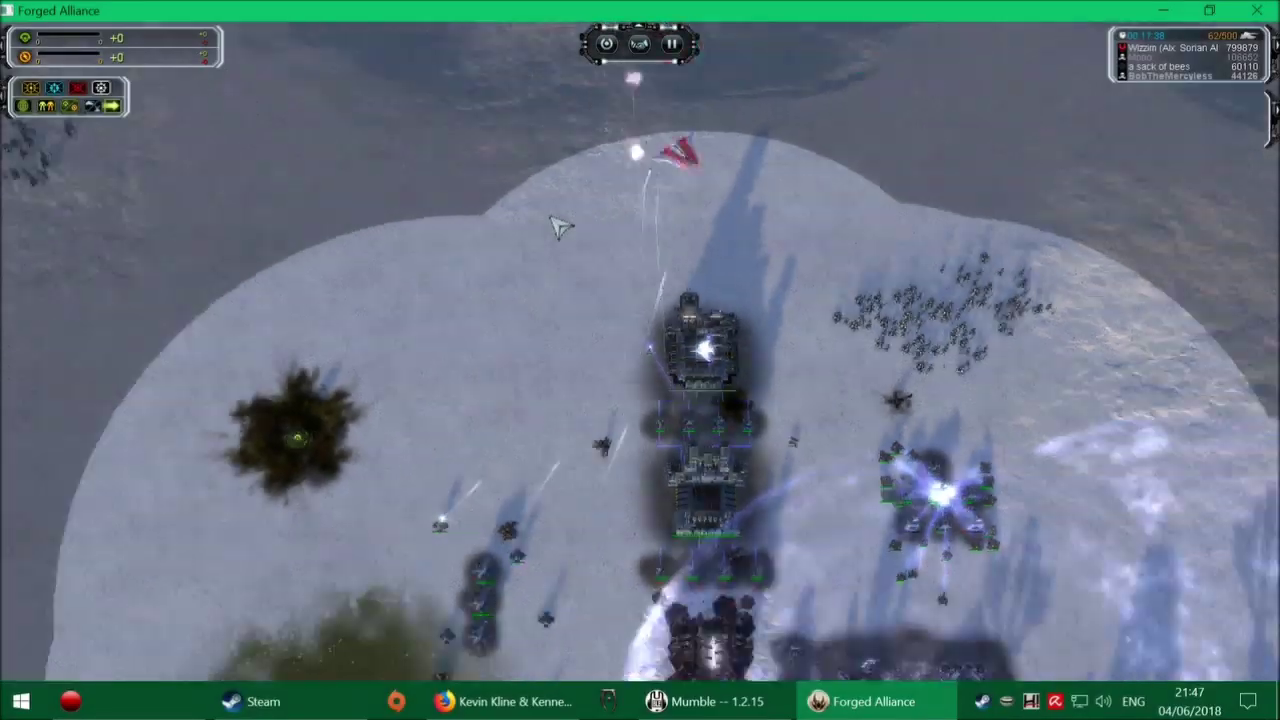
scroll(558, 226, "down", 8)
scroll(600, 300, "down", 4)
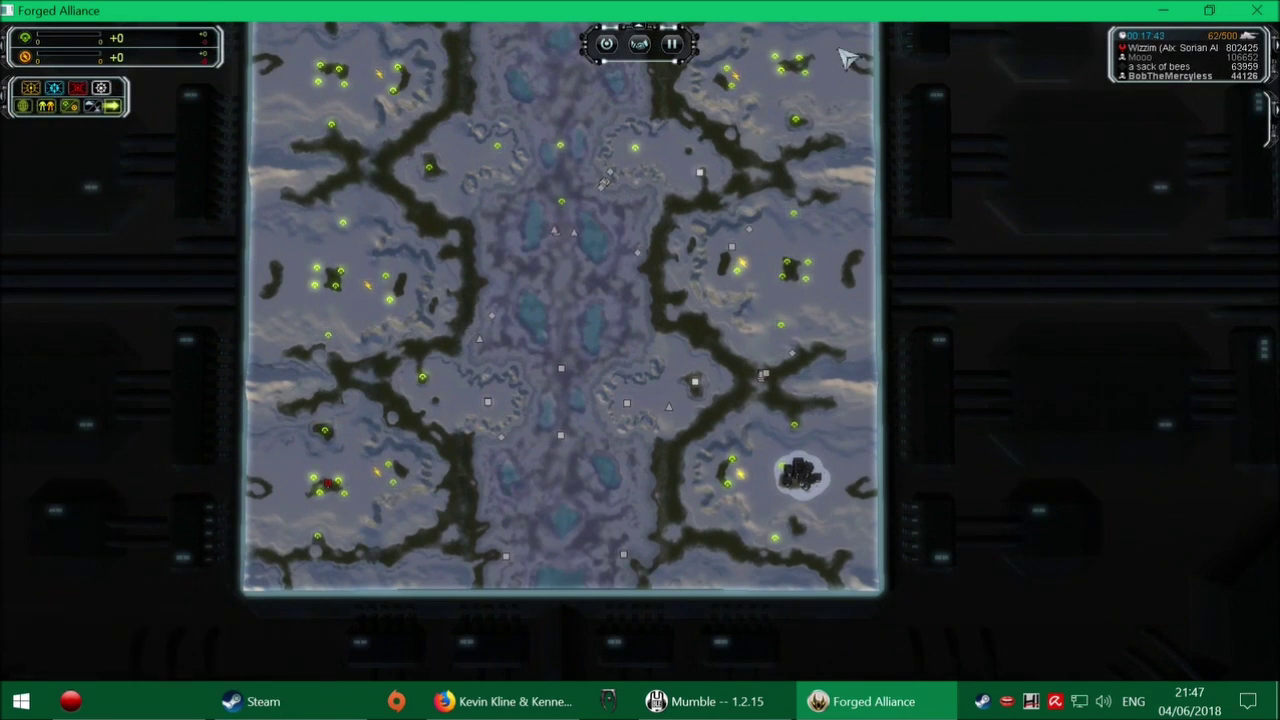
scroll(805, 120, "down", 3)
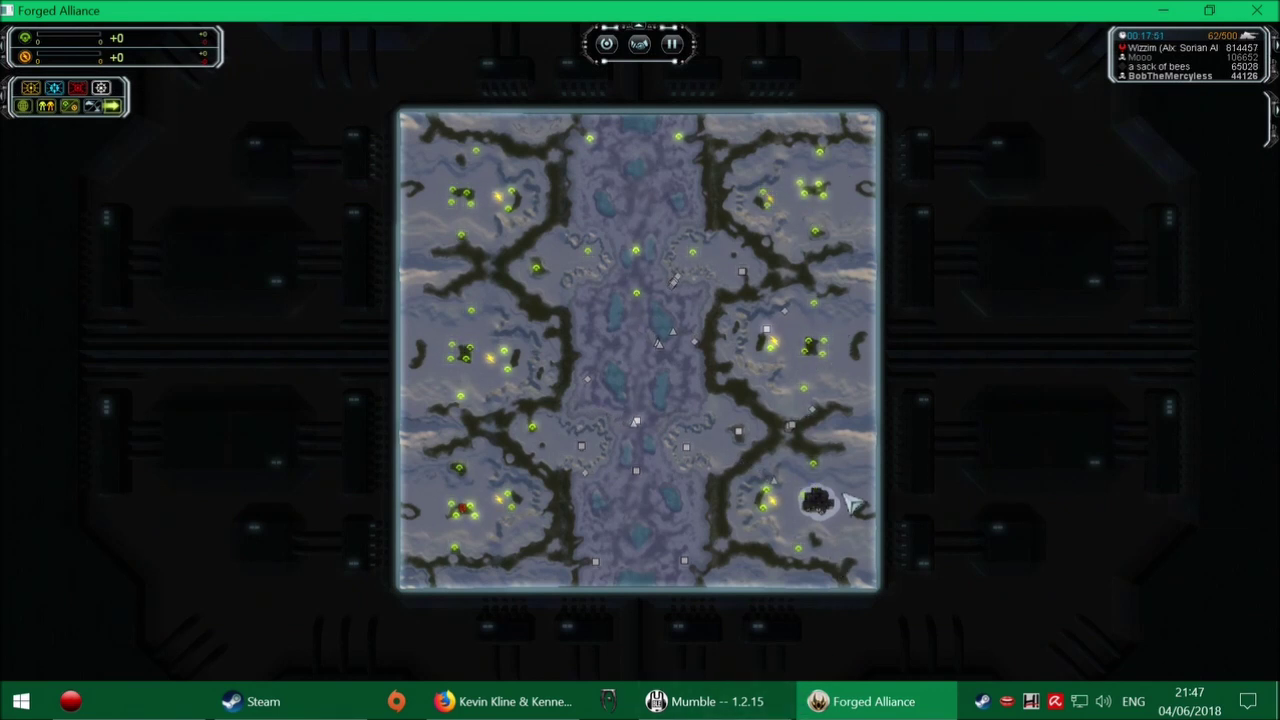
scroll(852, 505, "up", 5)
scroll(800, 560, "up", 5)
scroll(770, 630, "up", 3)
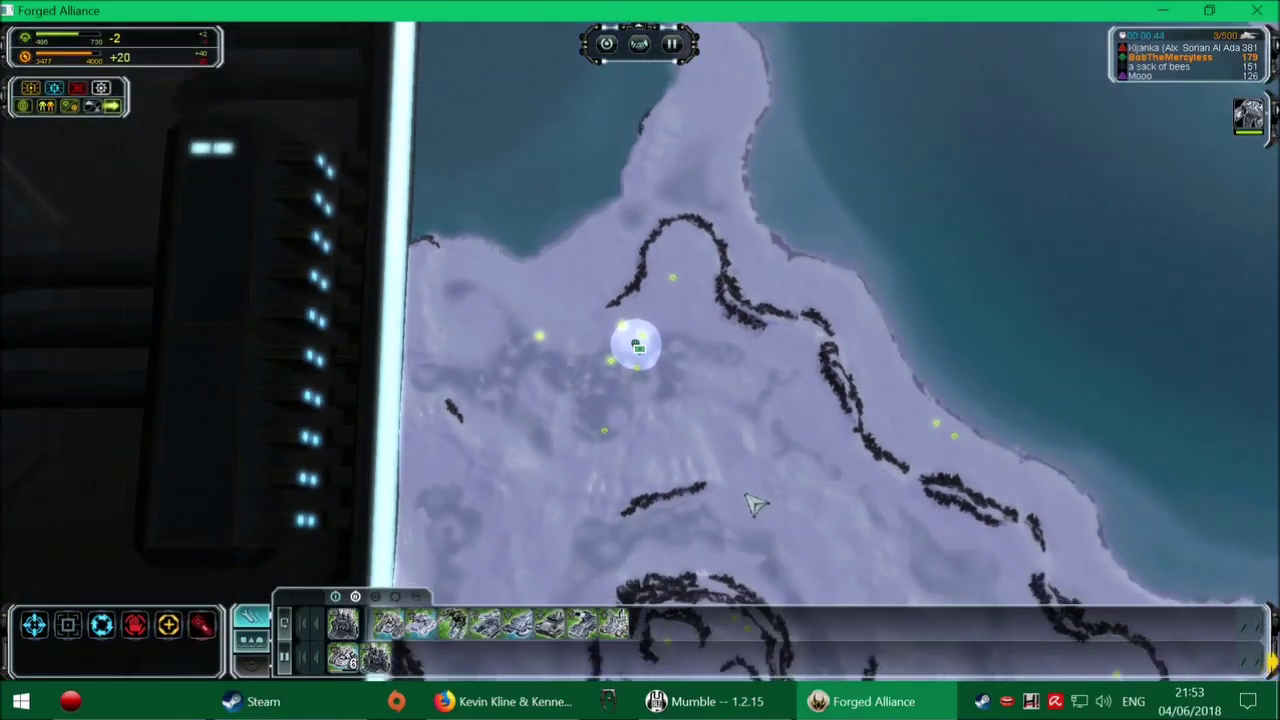
scroll(645, 465, "up", 5)
scroll(620, 440, "up", 5)
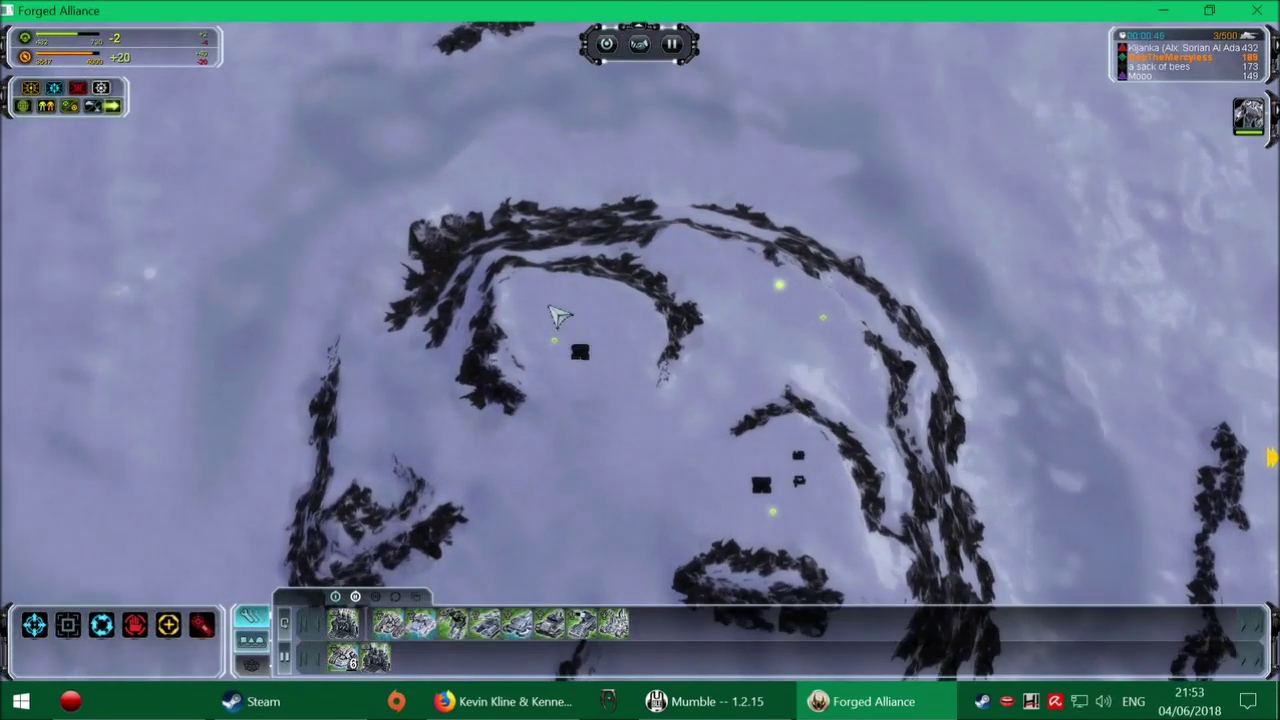
scroll(580, 402, "up", 3)
scroll(578, 402, "down", 5)
scroll(650, 410, "down", 5)
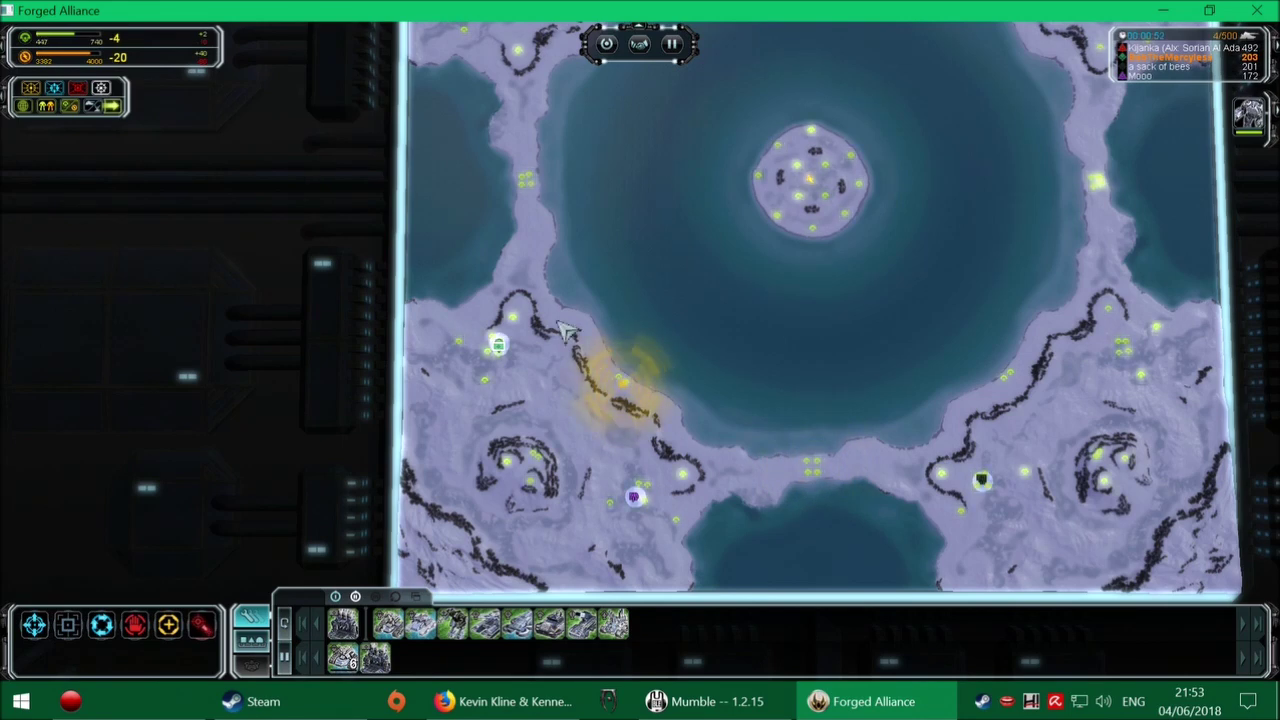
scroll(515, 322, "up", 5)
scroll(520, 340, "up", 5)
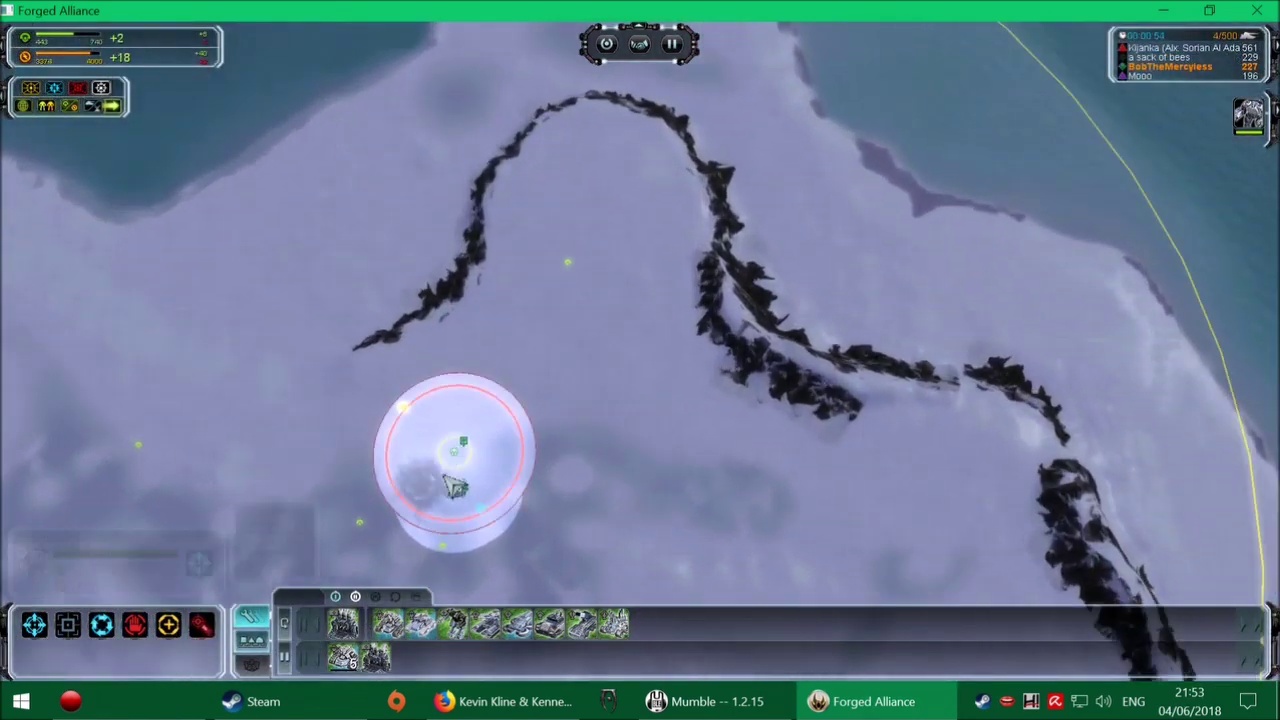
scroll(540, 330, "up", 5)
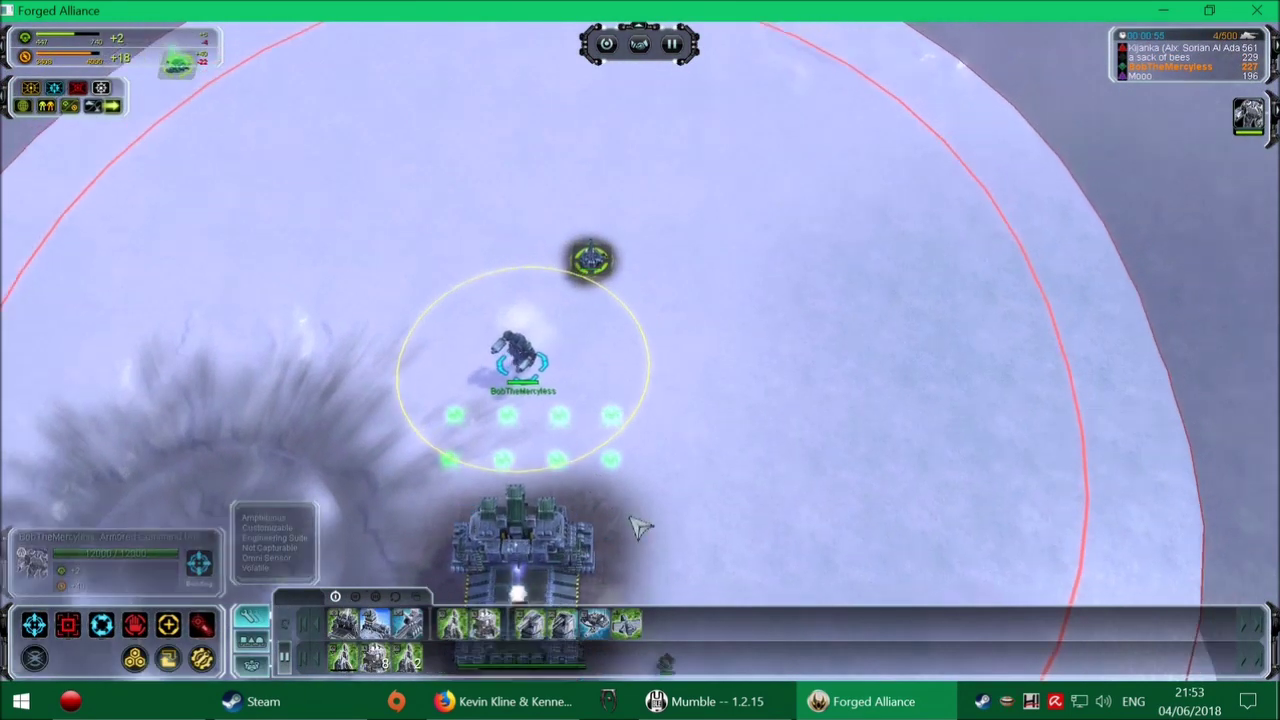
scroll(600, 400, "down", 3)
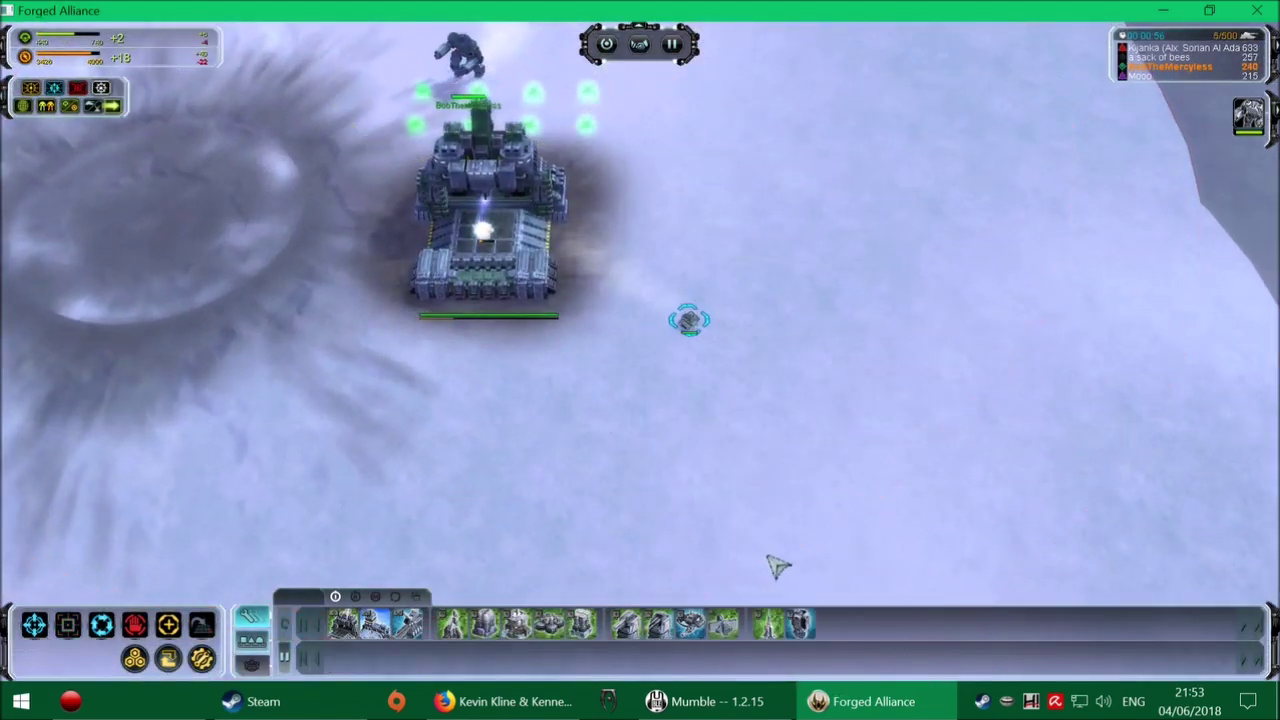
scroll(777, 565, "down", 5)
scroll(640, 500, "down", 5)
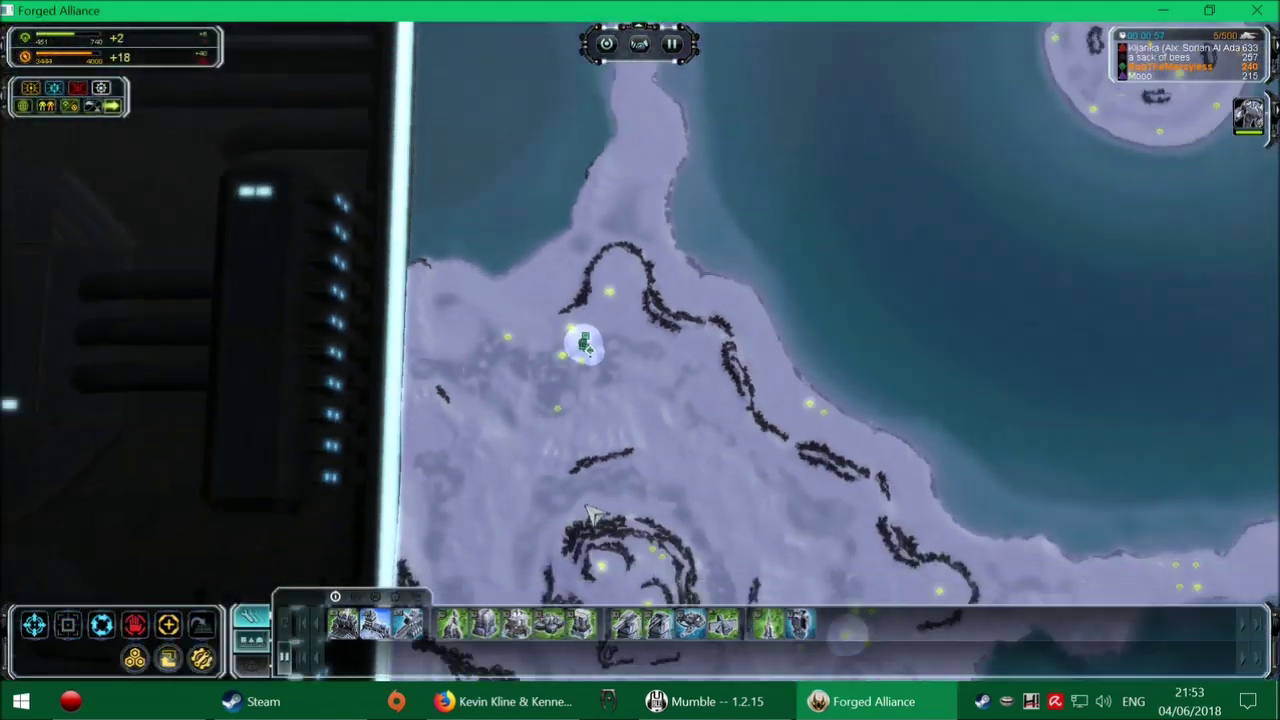
scroll(590, 530, "down", 3)
scroll(585, 590, "up", 3)
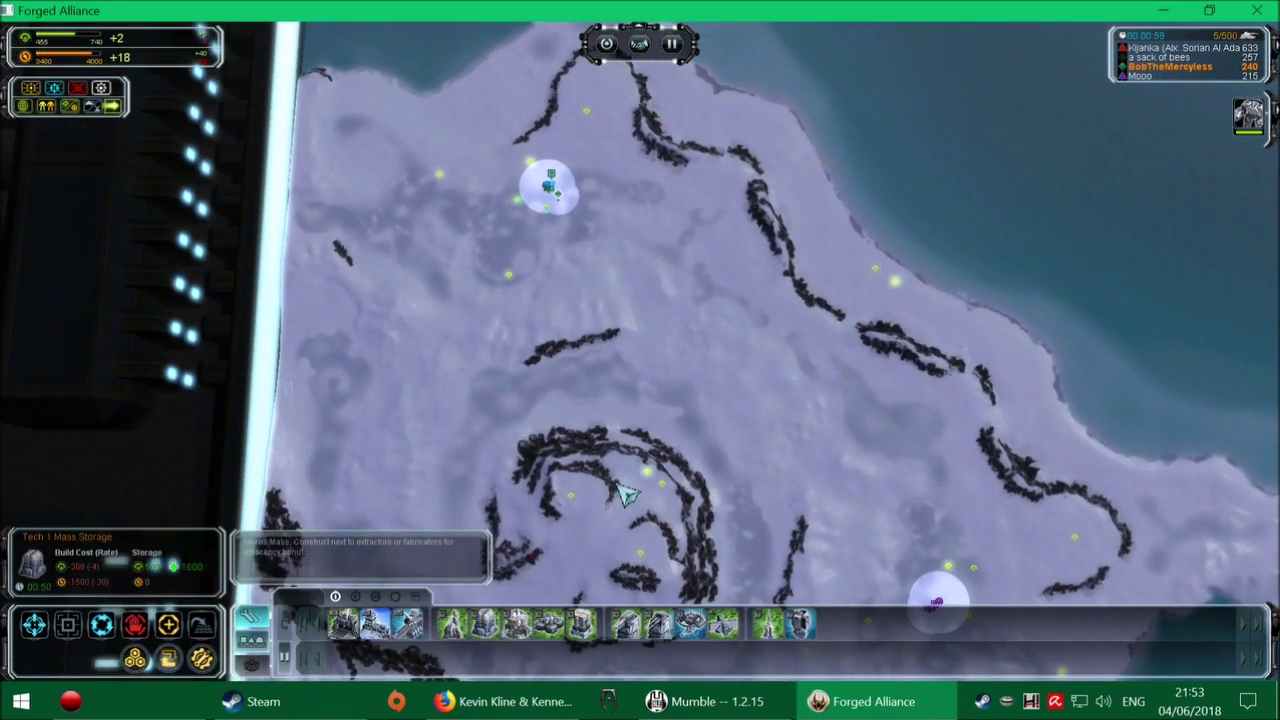
scroll(625, 492, "up", 5)
scroll(500, 520, "up", 3)
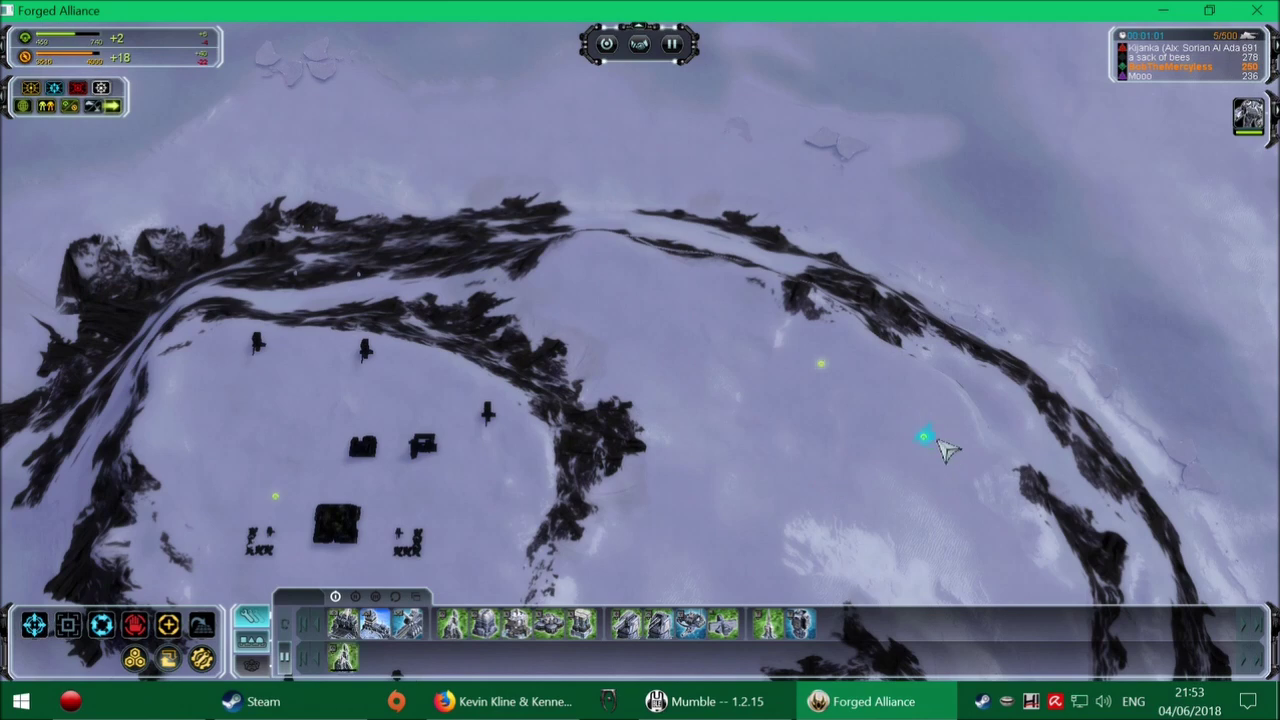
- Place a Mass Extractor on the mass deposit east of the base
left_click(922, 434)
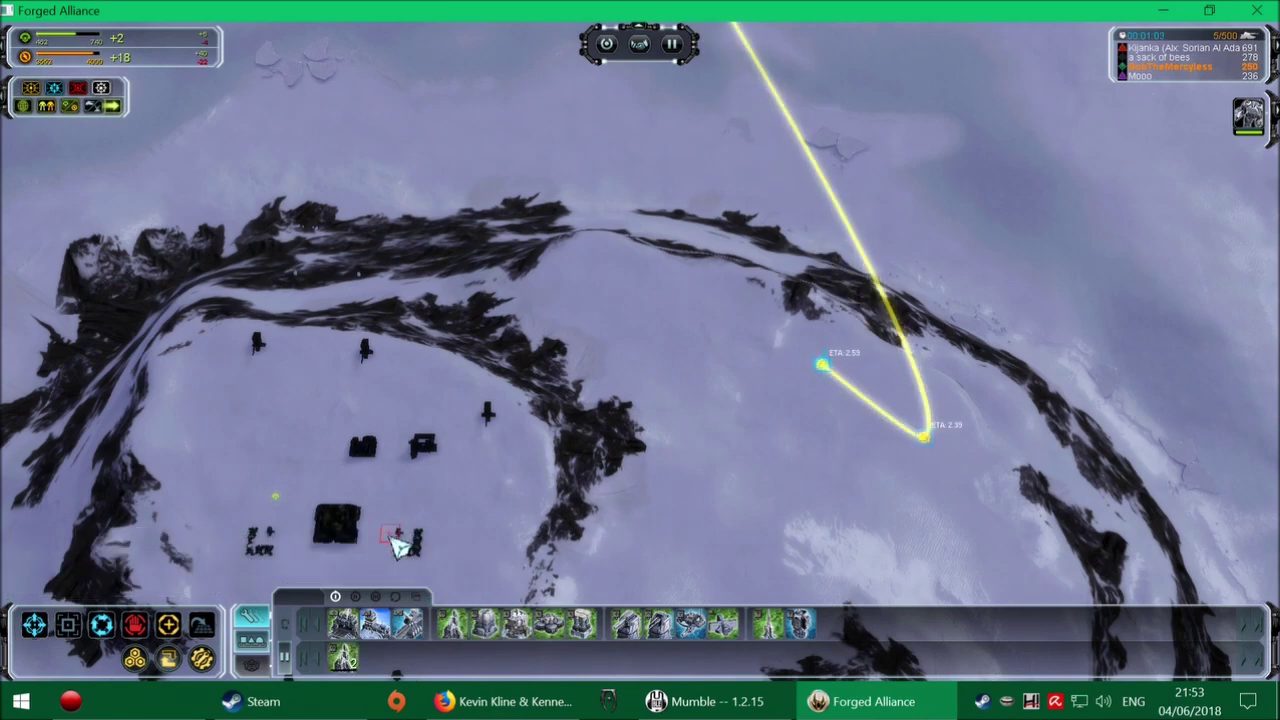
scroll(298, 512, "down", 8)
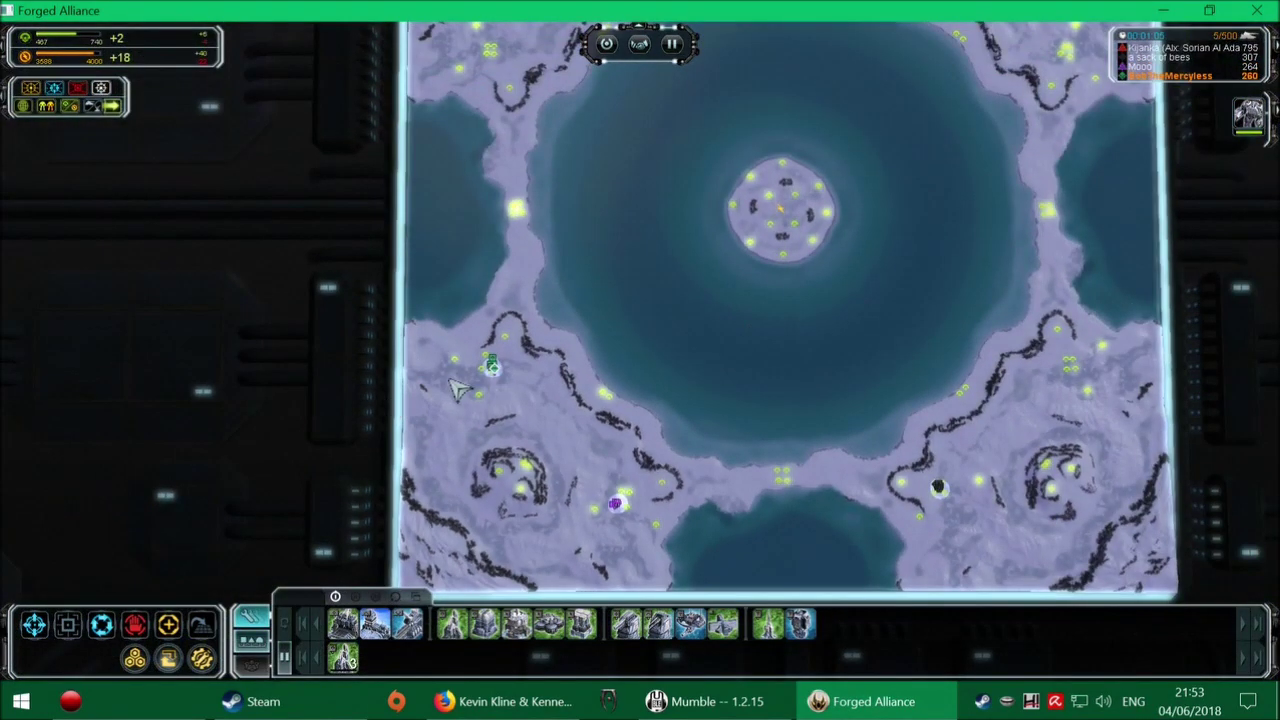
scroll(620, 345, "up", 6)
scroll(620, 345, "up", 6)
scroll(620, 345, "up", 4)
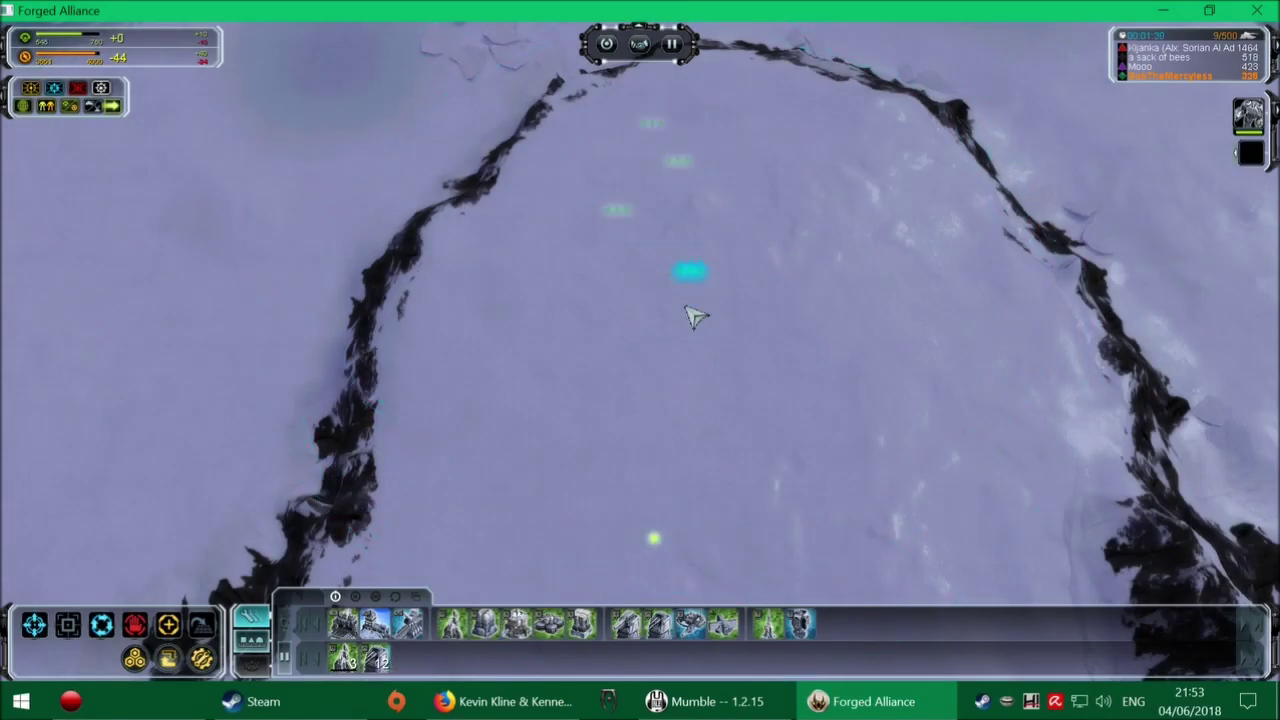
scroll(695, 316, "down", 6)
scroll(695, 316, "down", 4)
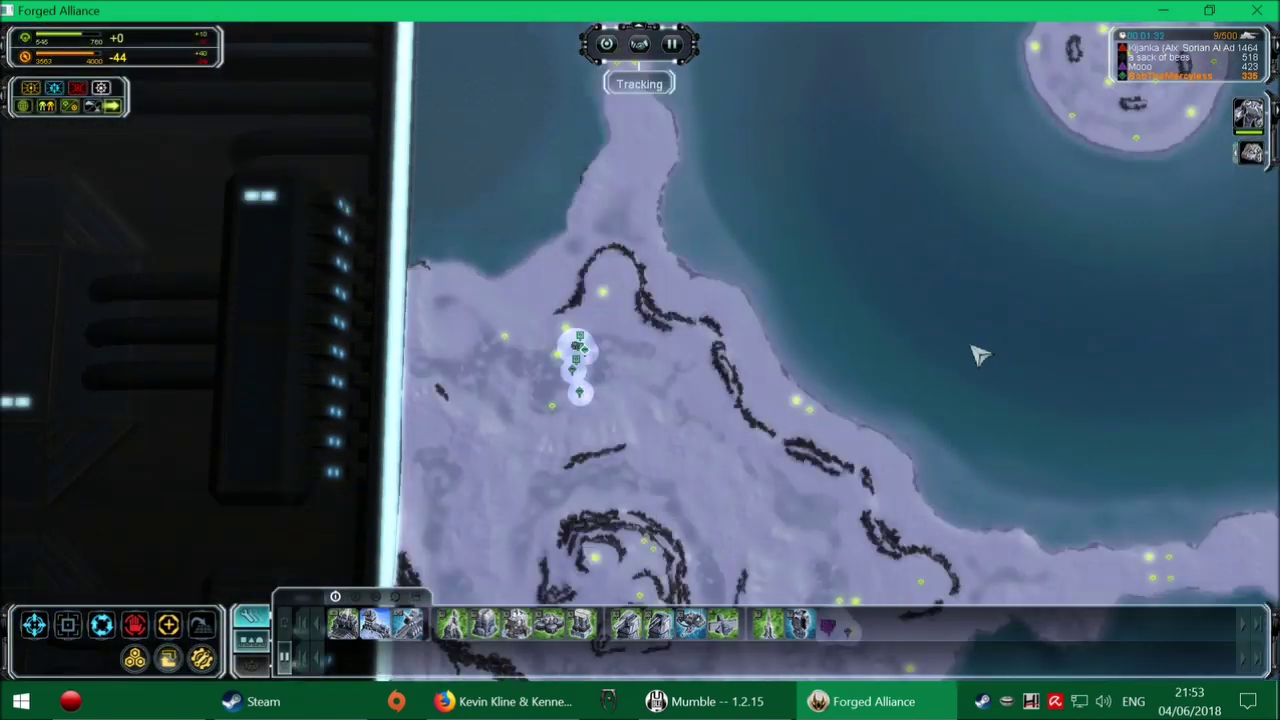
scroll(600, 300, "up", 8)
scroll(570, 380, "up", 3)
scroll(560, 390, "down", 3)
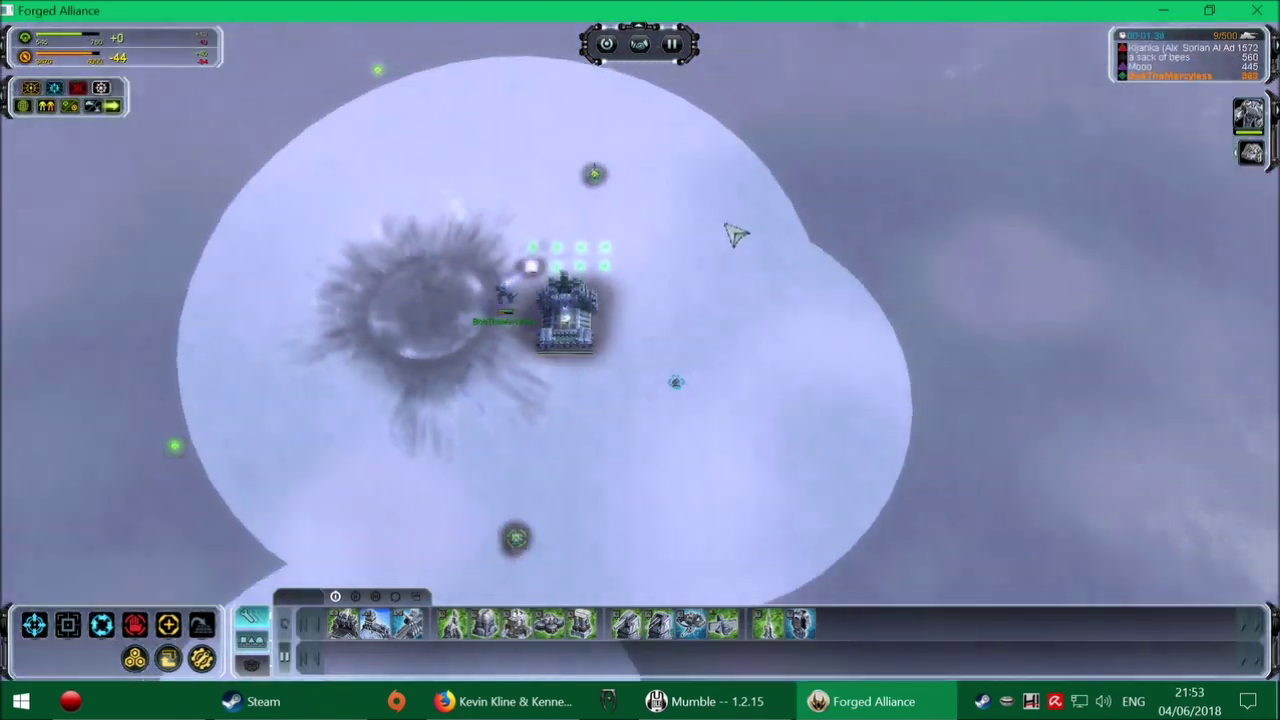
scroll(735, 234, "down", 5)
scroll(745, 200, "down", 2)
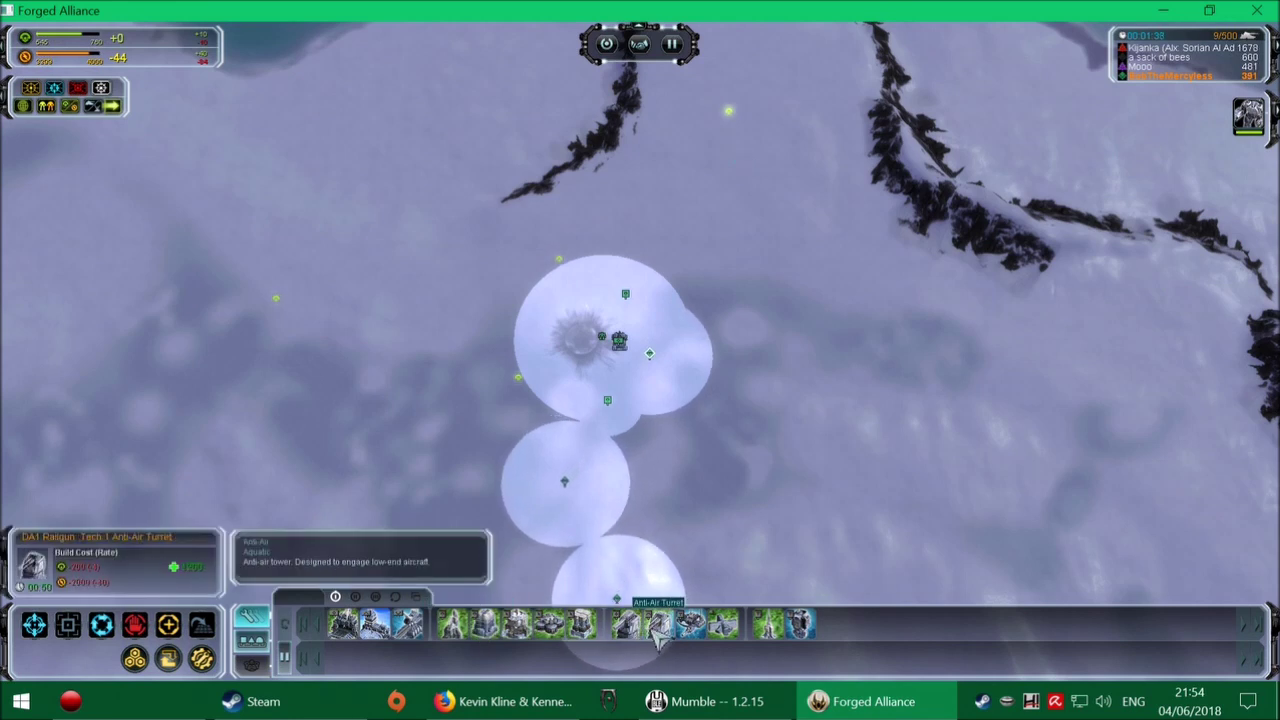
scroll(745, 289, "down", 8)
scroll(650, 350, "up", 6)
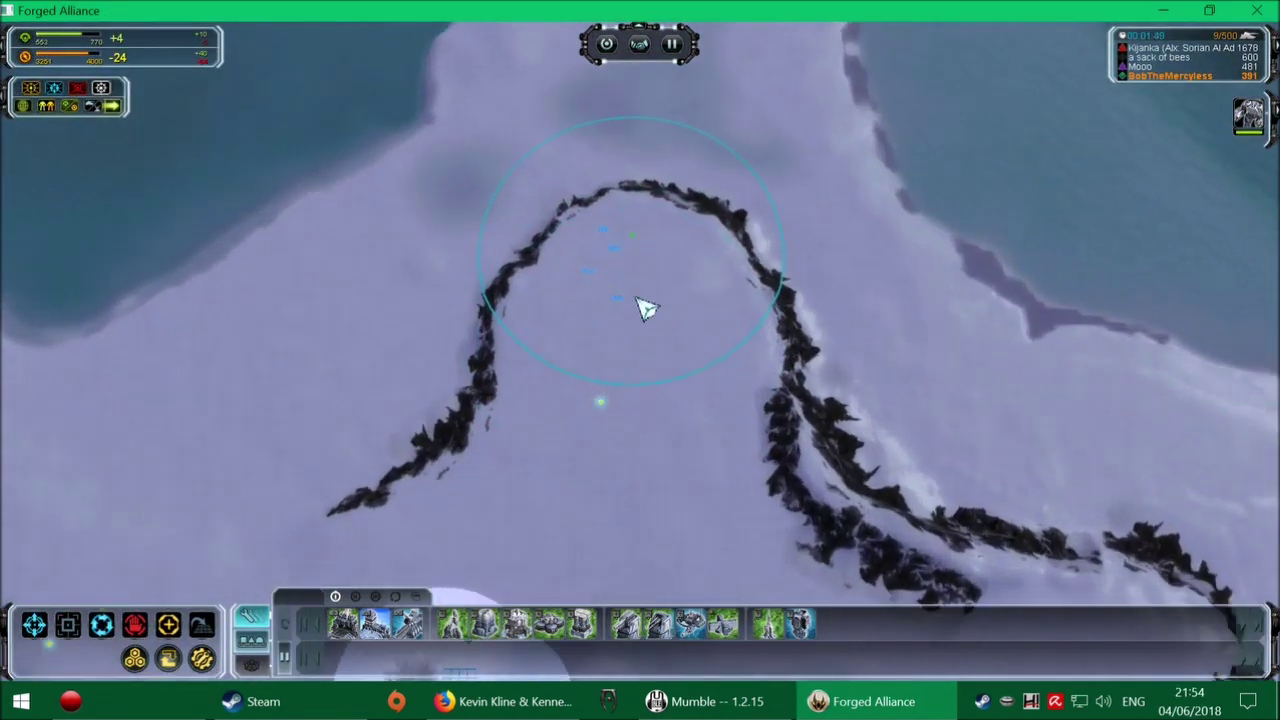
scroll(660, 300, "up", 3)
scroll(683, 203, "down", 8)
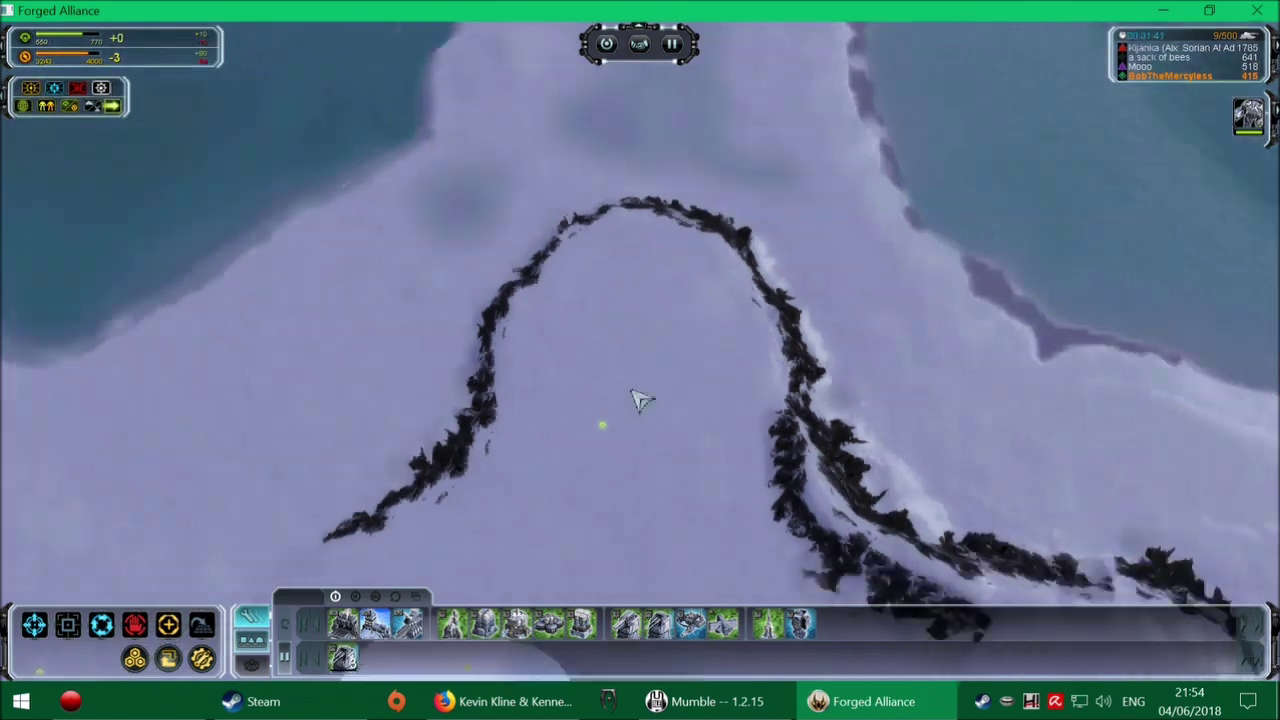
scroll(640, 400, "down", 3)
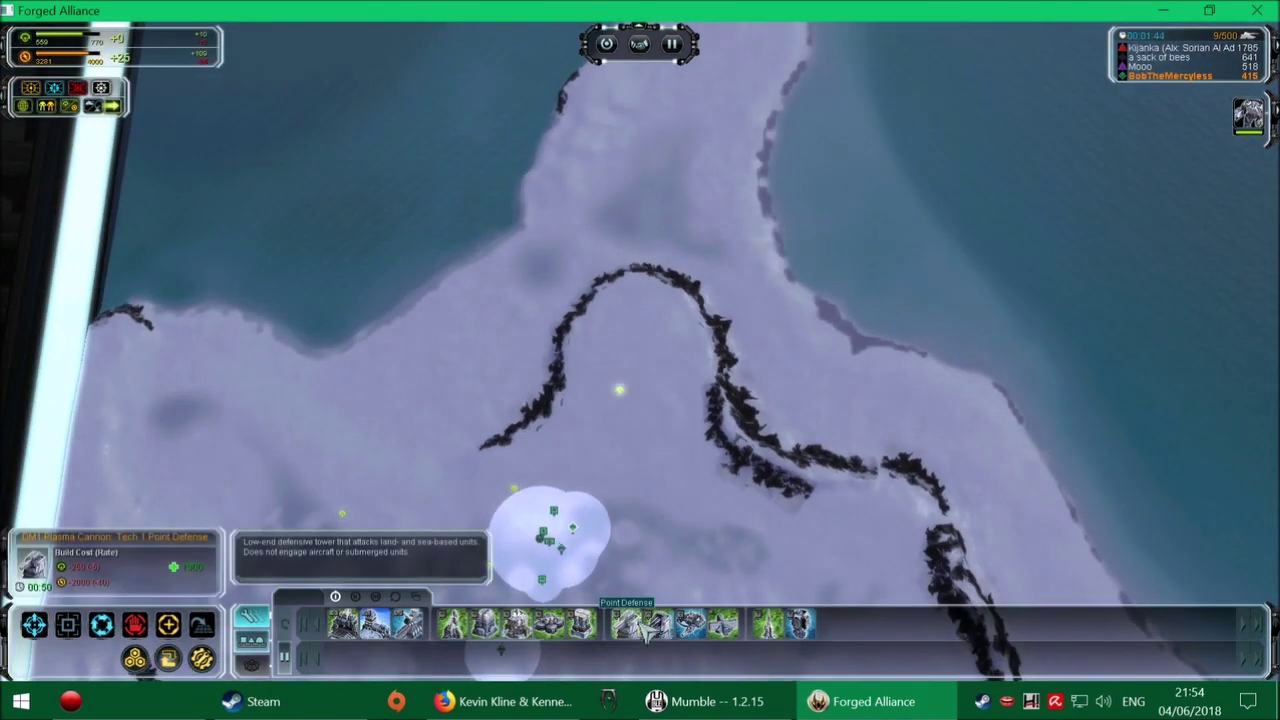
scroll(595, 537, "up", 6)
scroll(650, 450, "up", 4)
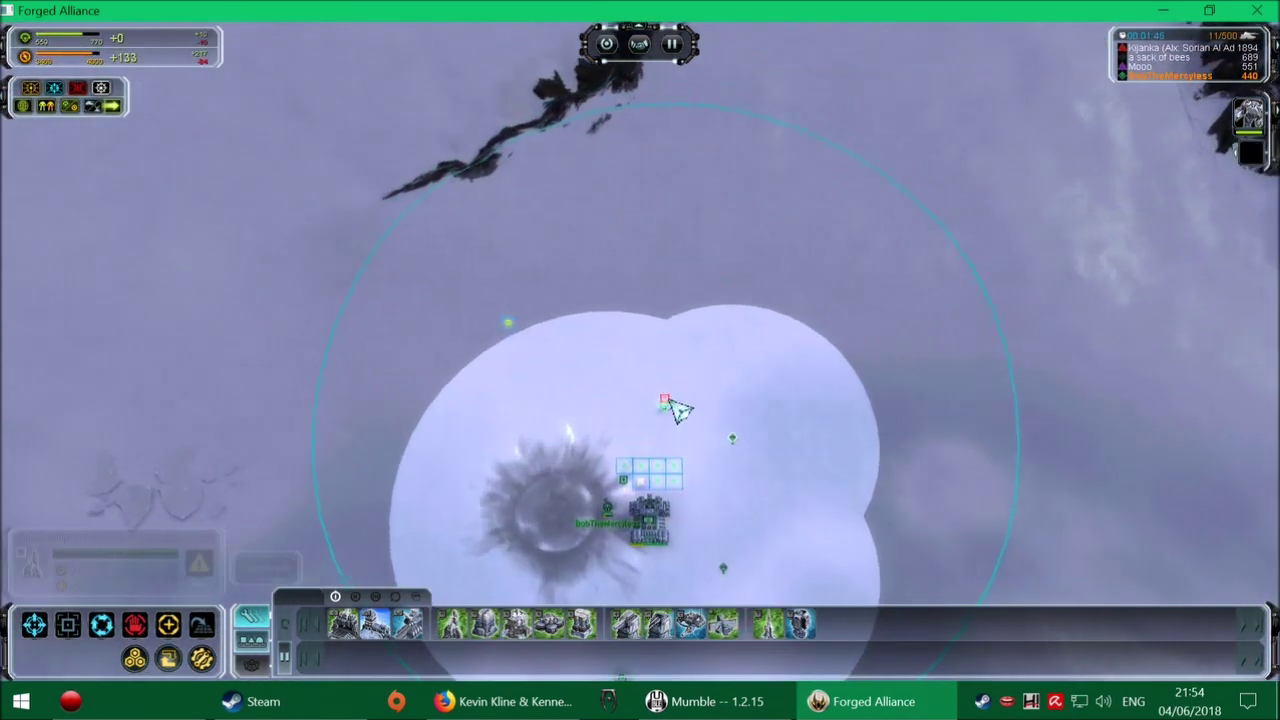
scroll(660, 480, "up", 6)
- Select the land factory and the engineer standing beside it
left_click(640, 400)
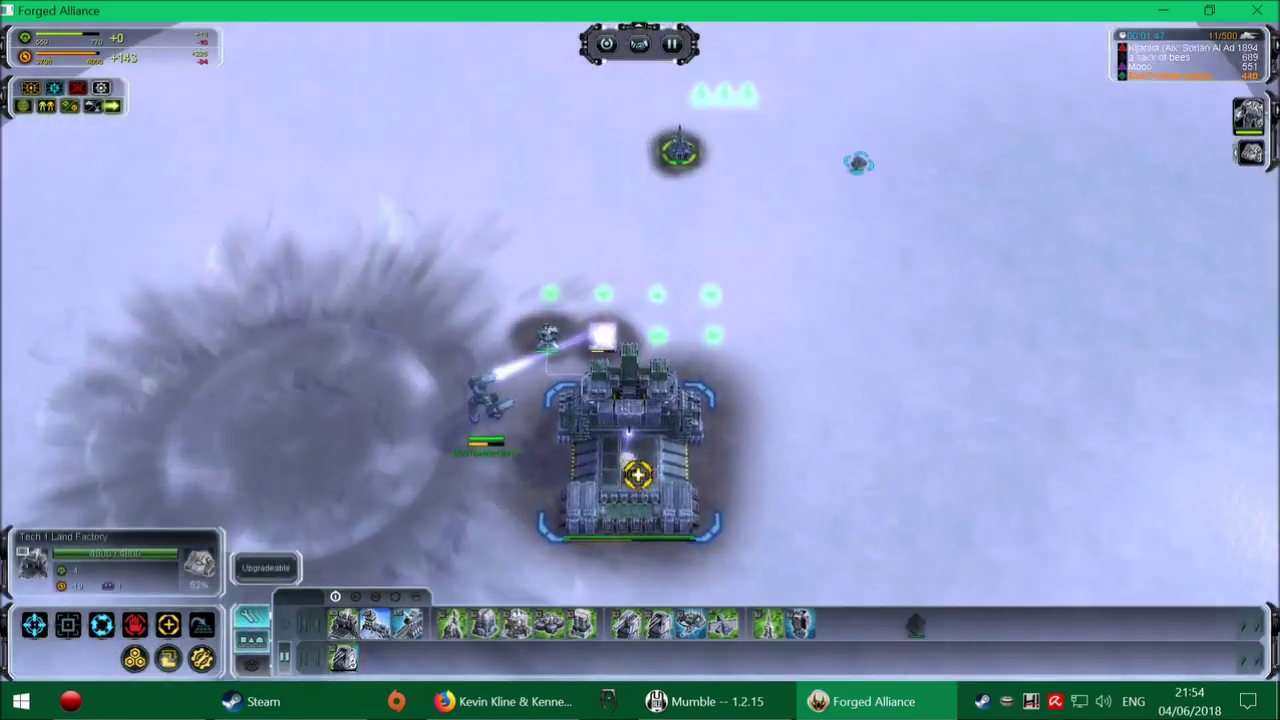
scroll(640, 420, "up", 5)
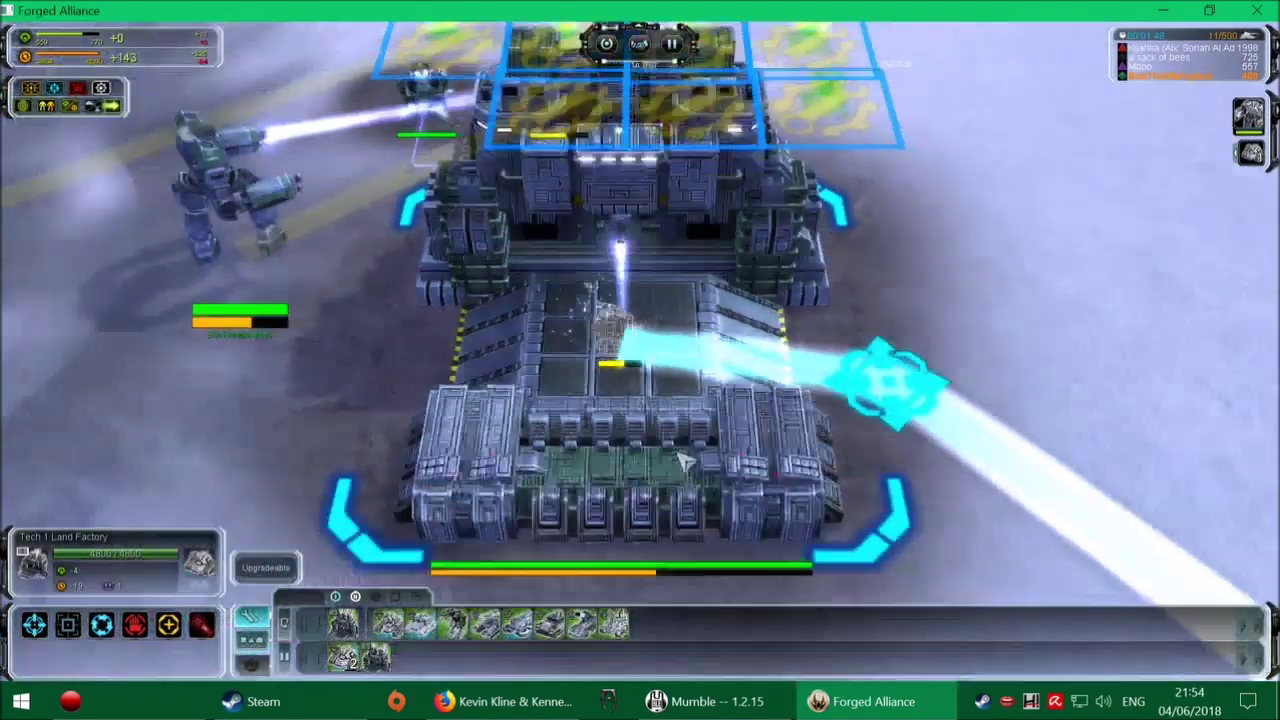
scroll(685, 460, "down", 6)
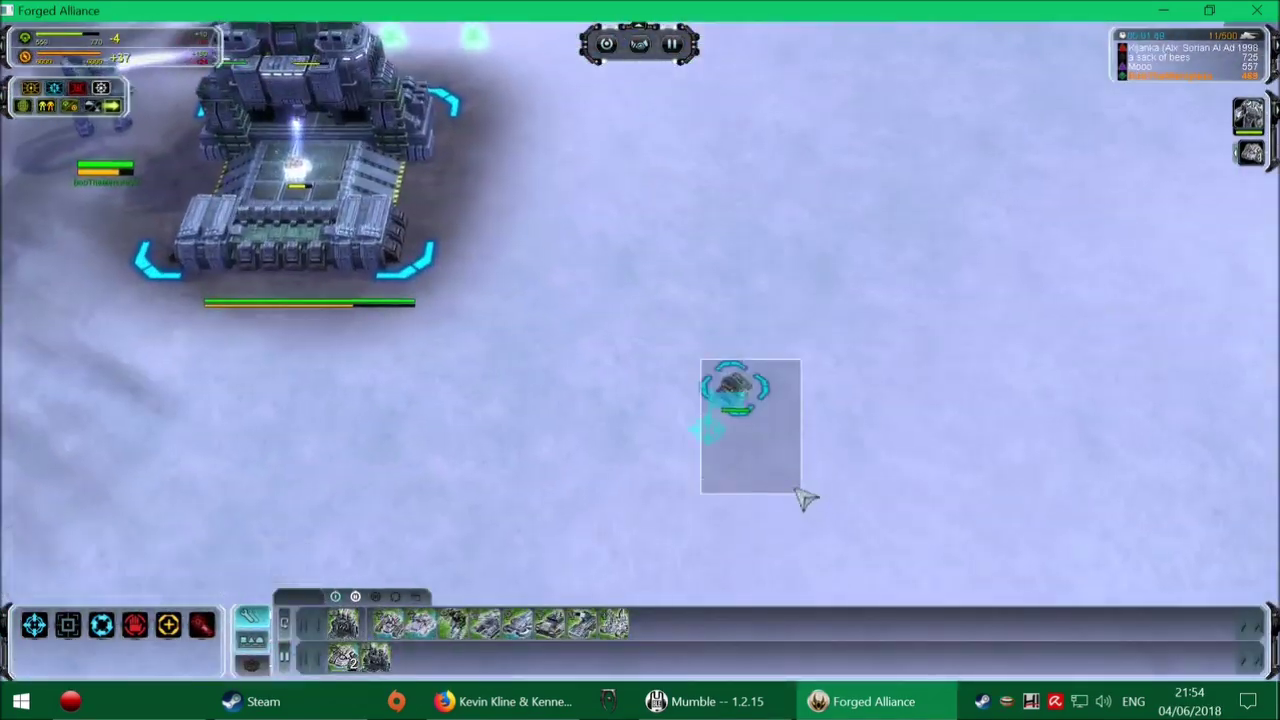
left_click_drag(700, 360, 790, 490)
scroll(628, 124, "down", 3)
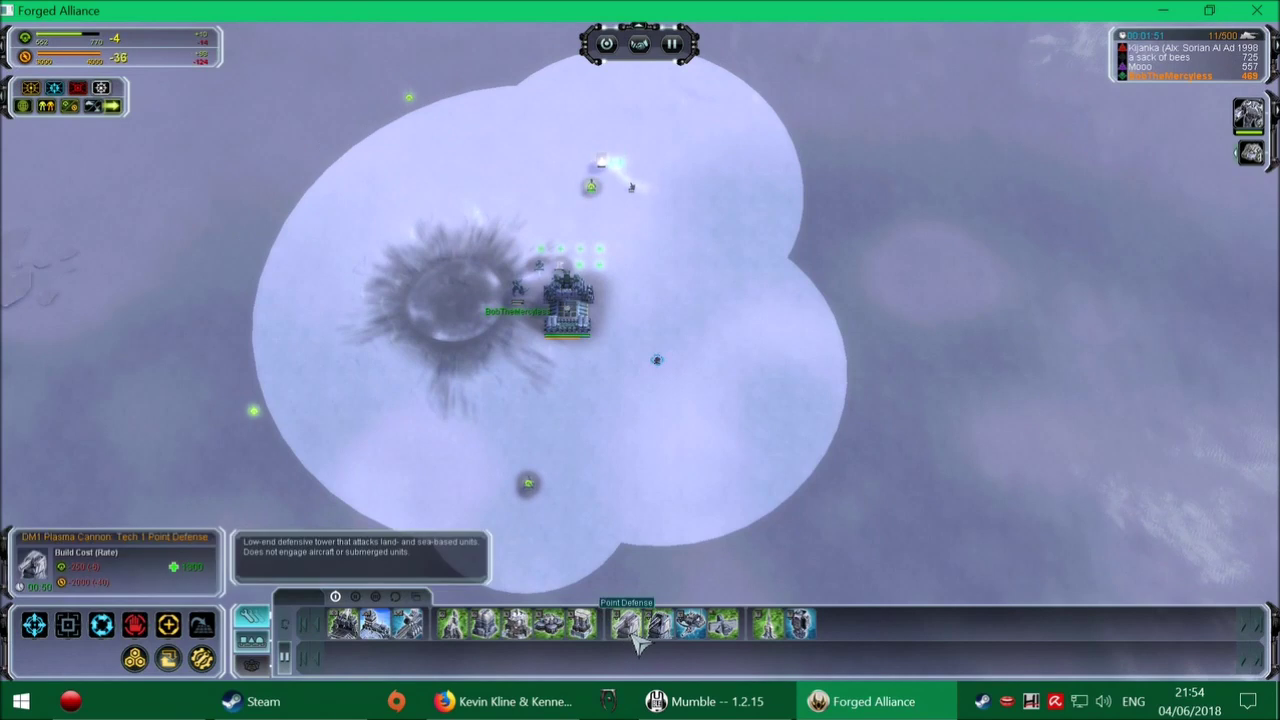
scroll(656, 428, "down", 5)
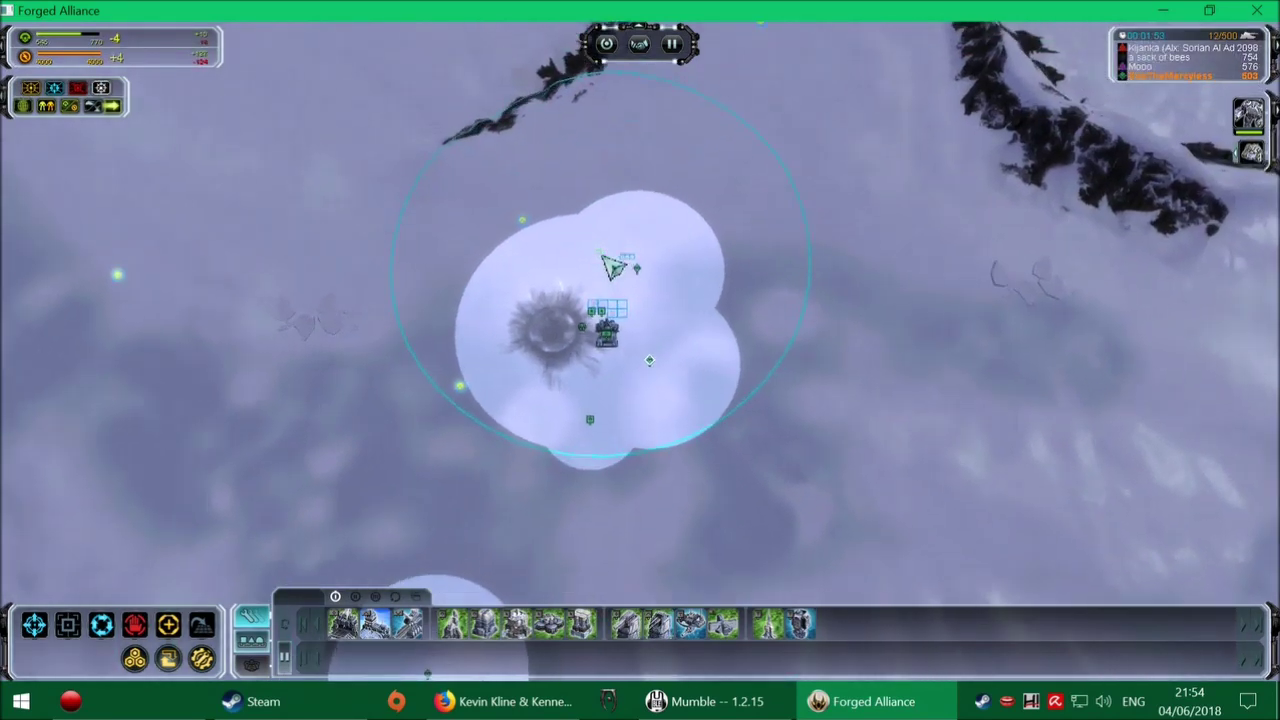
scroll(600, 260, "up", 6)
scroll(540, 182, "up", 3)
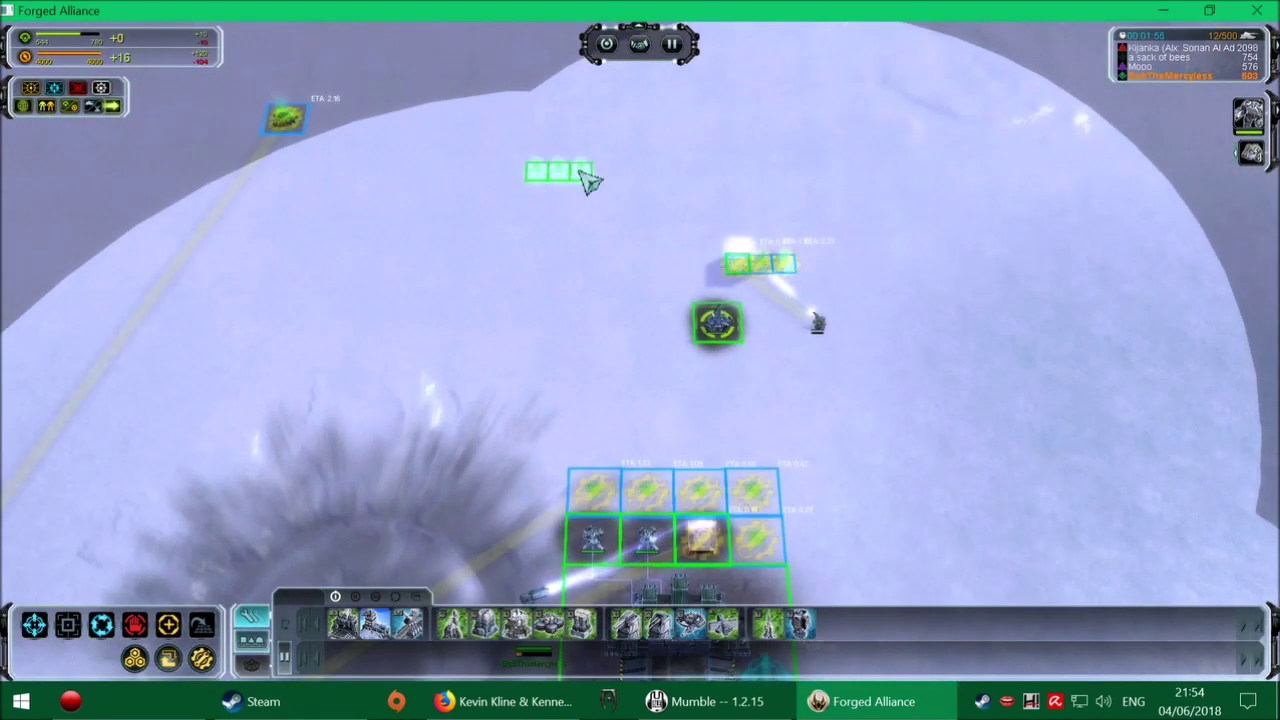
scroll(613, 308, "down", 8)
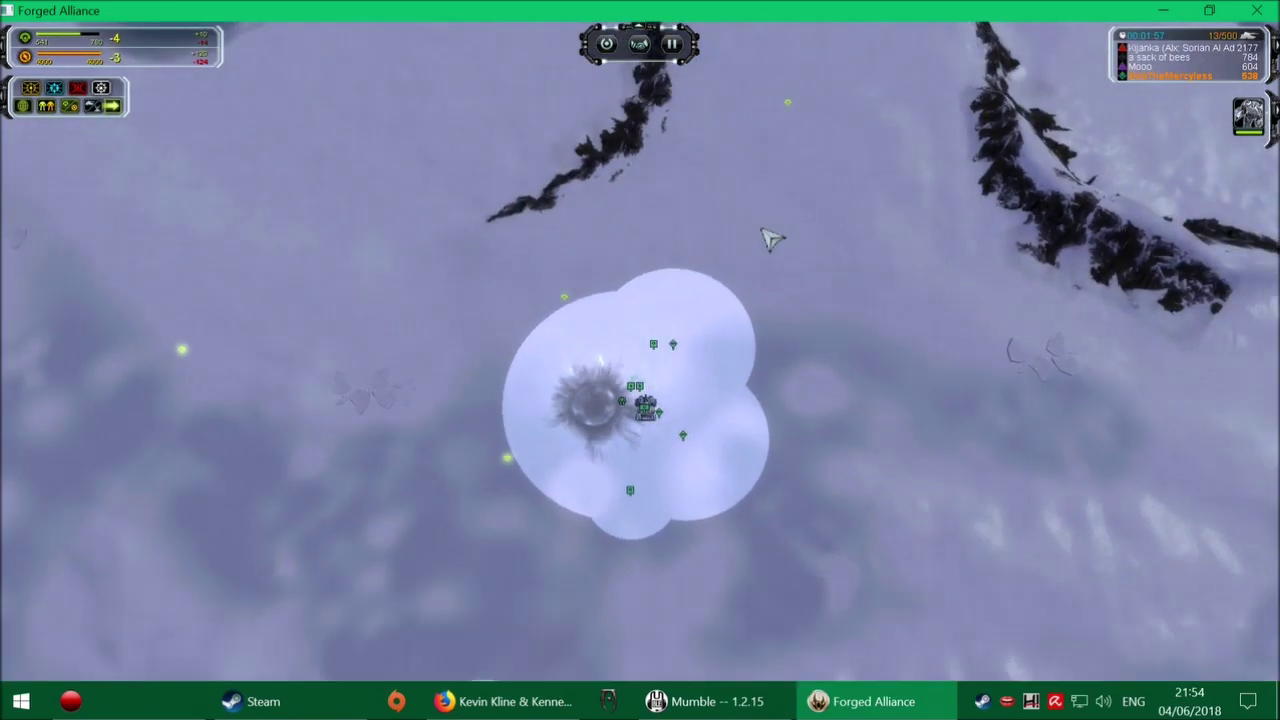
scroll(655, 358, "down", 8)
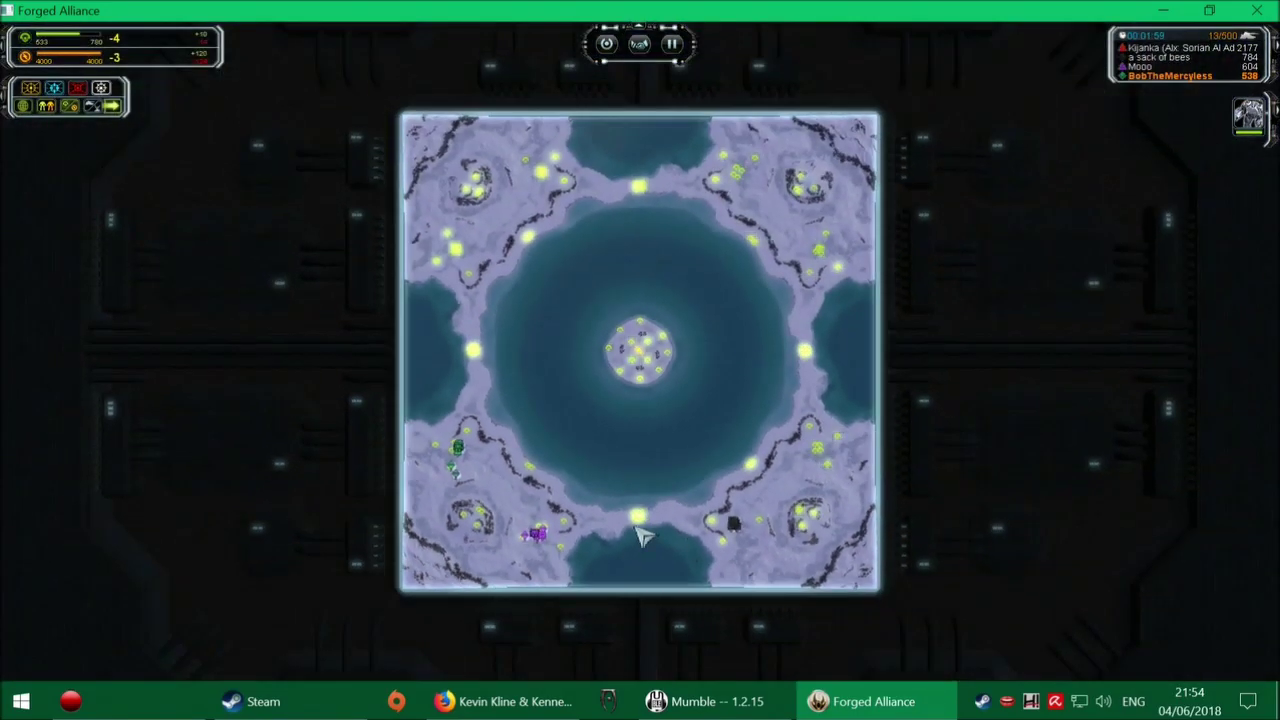
scroll(640, 540, "up", 5)
scroll(543, 560, "up", 8)
scroll(500, 450, "up", 4)
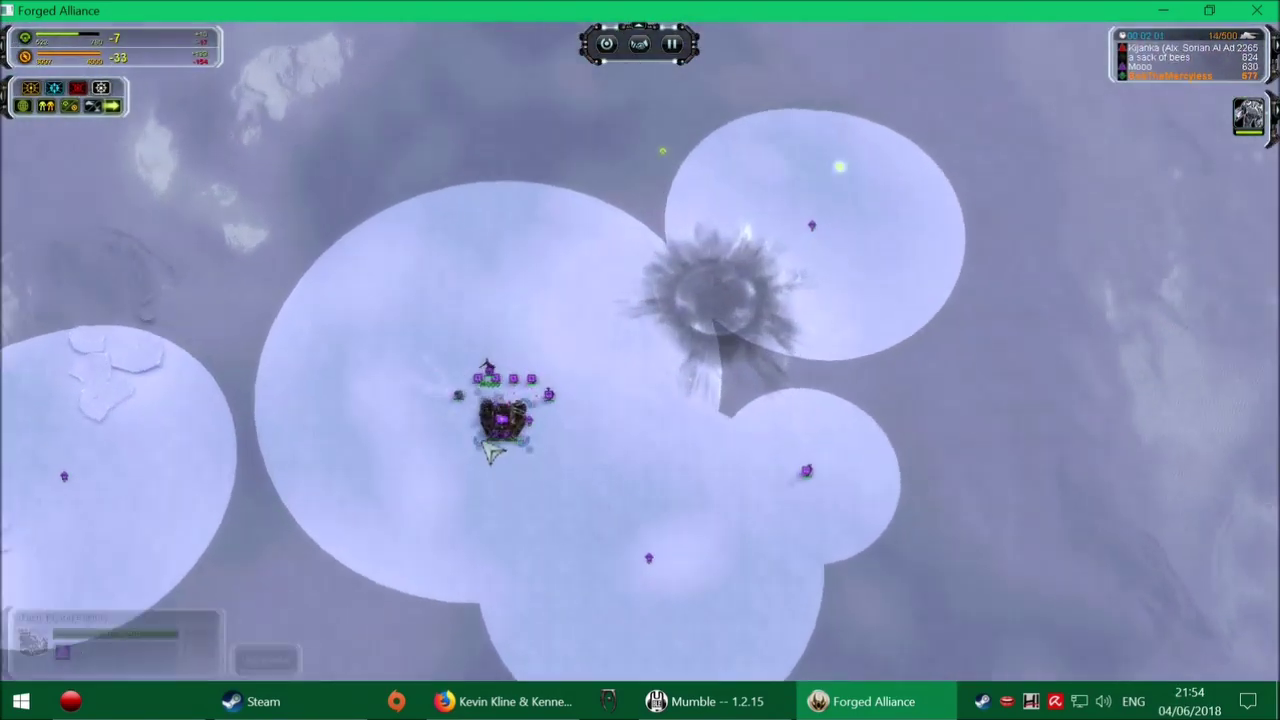
- Inspect the purple ally's land factory
left_click(510, 420)
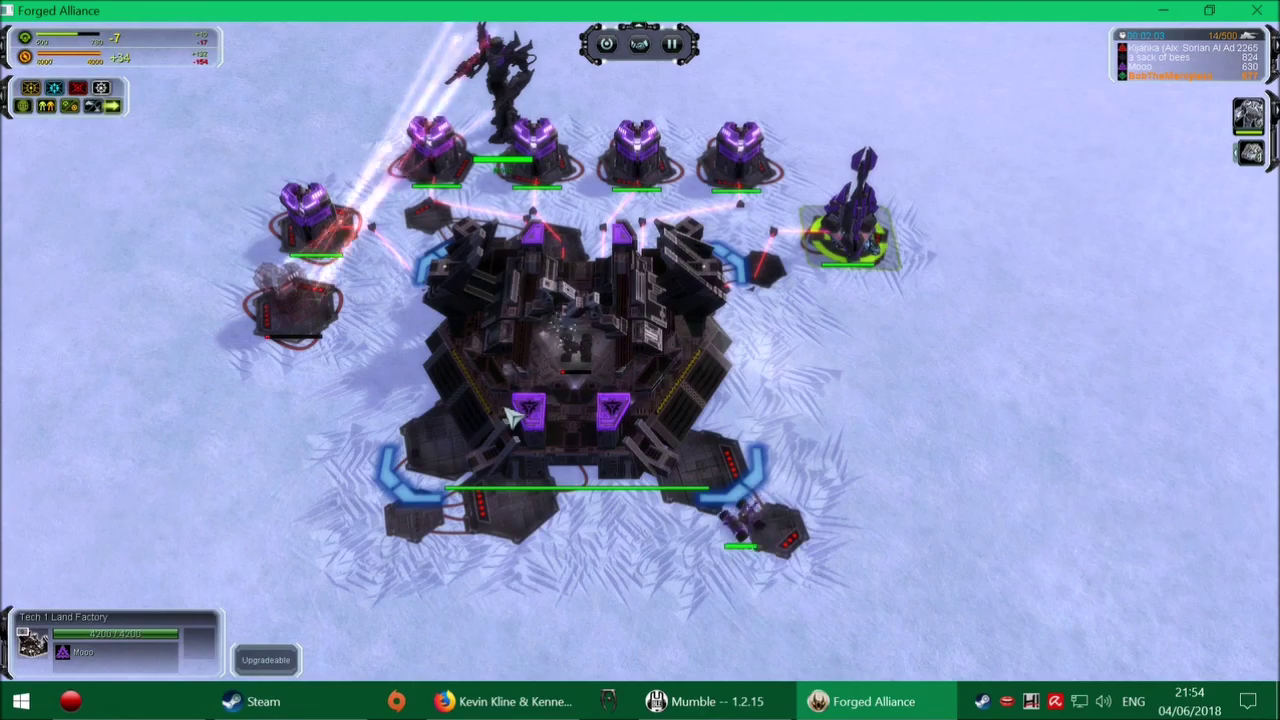
scroll(512, 417, "down", 8)
scroll(512, 417, "down", 6)
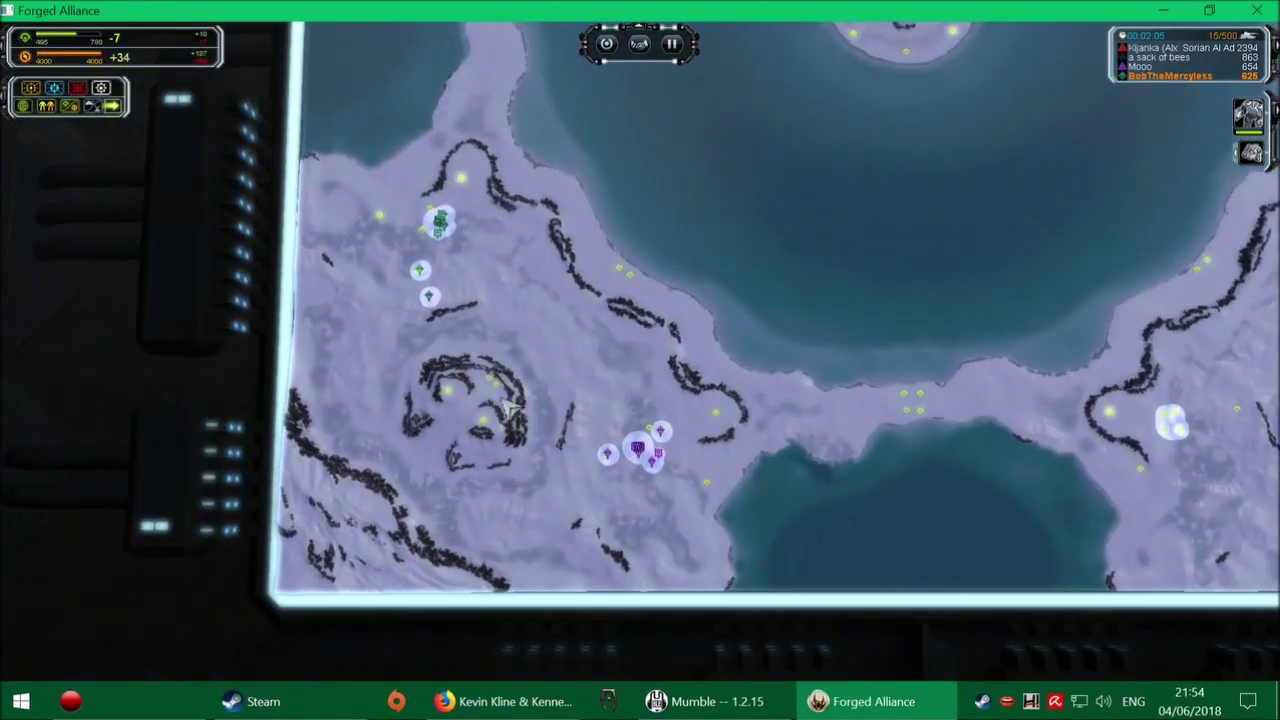
scroll(825, 290, "down", 4)
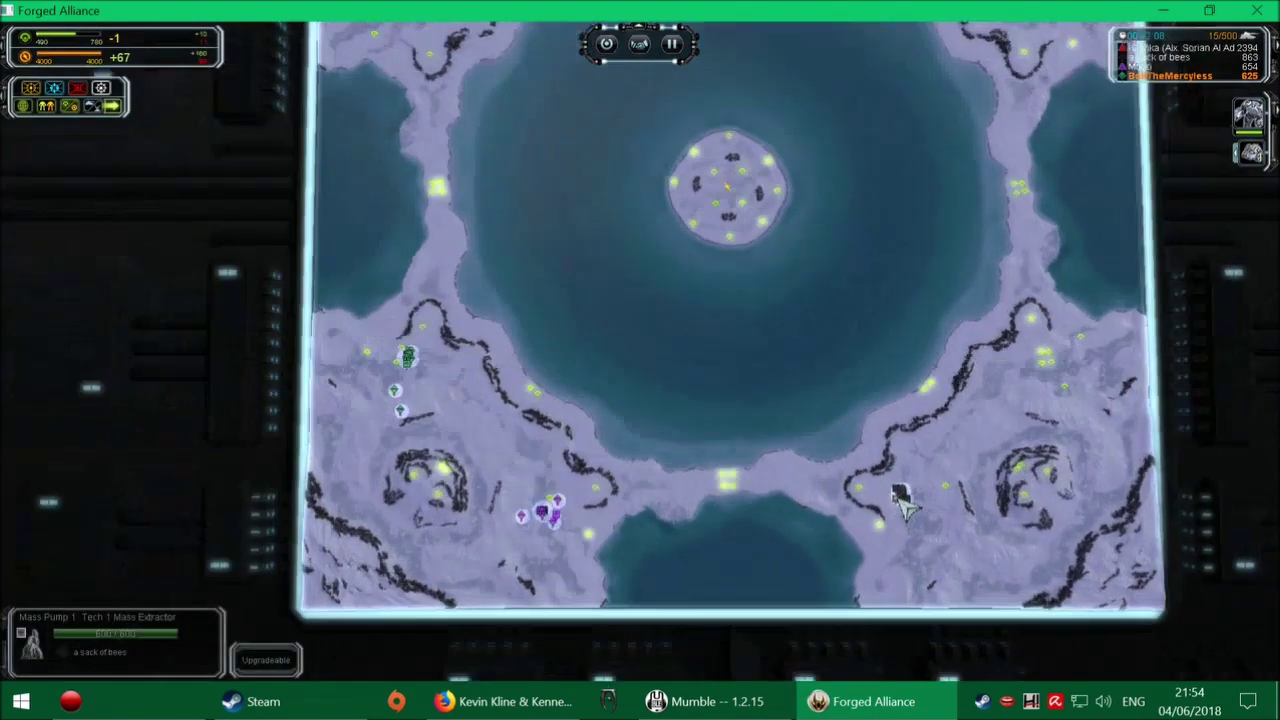
scroll(1020, 485, "up", 8)
scroll(990, 520, "up", 4)
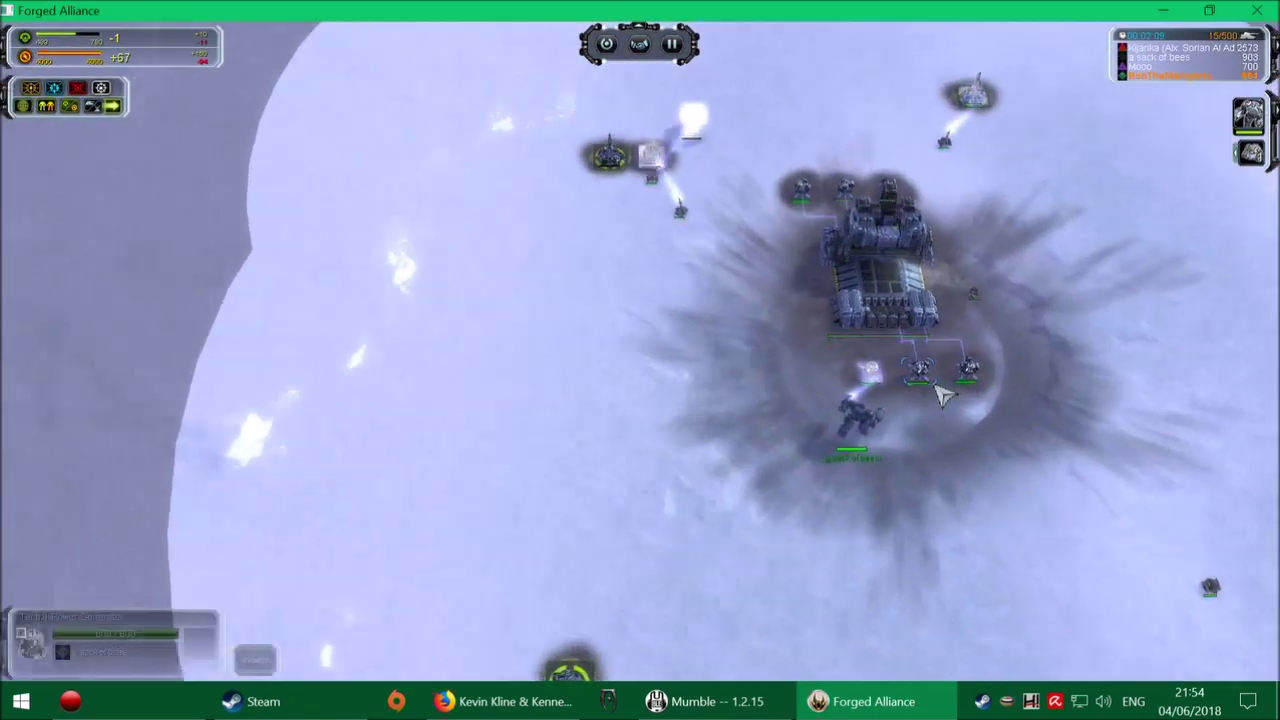
scroll(940, 395, "up", 3)
scroll(940, 395, "down", 8)
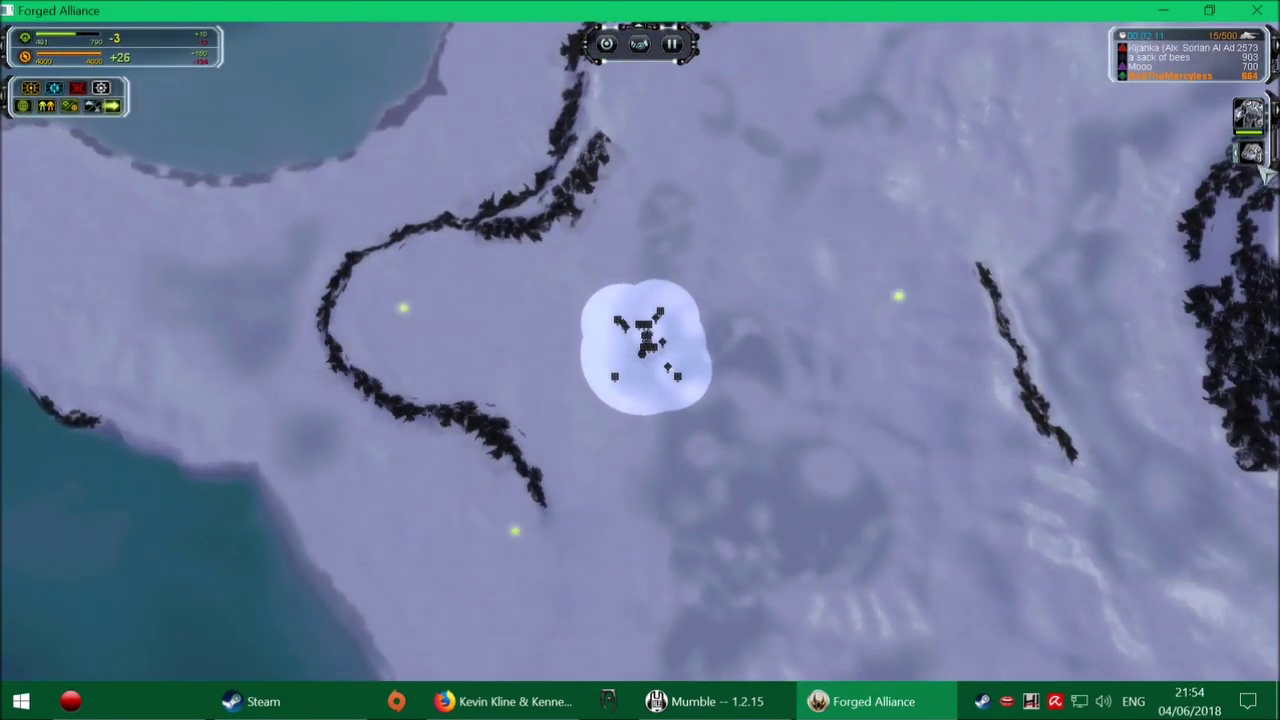
- Select a builder unit at the base near the land factory
left_click(645, 340)
scroll(645, 340, "up", 8)
scroll(600, 423, "down", 3)
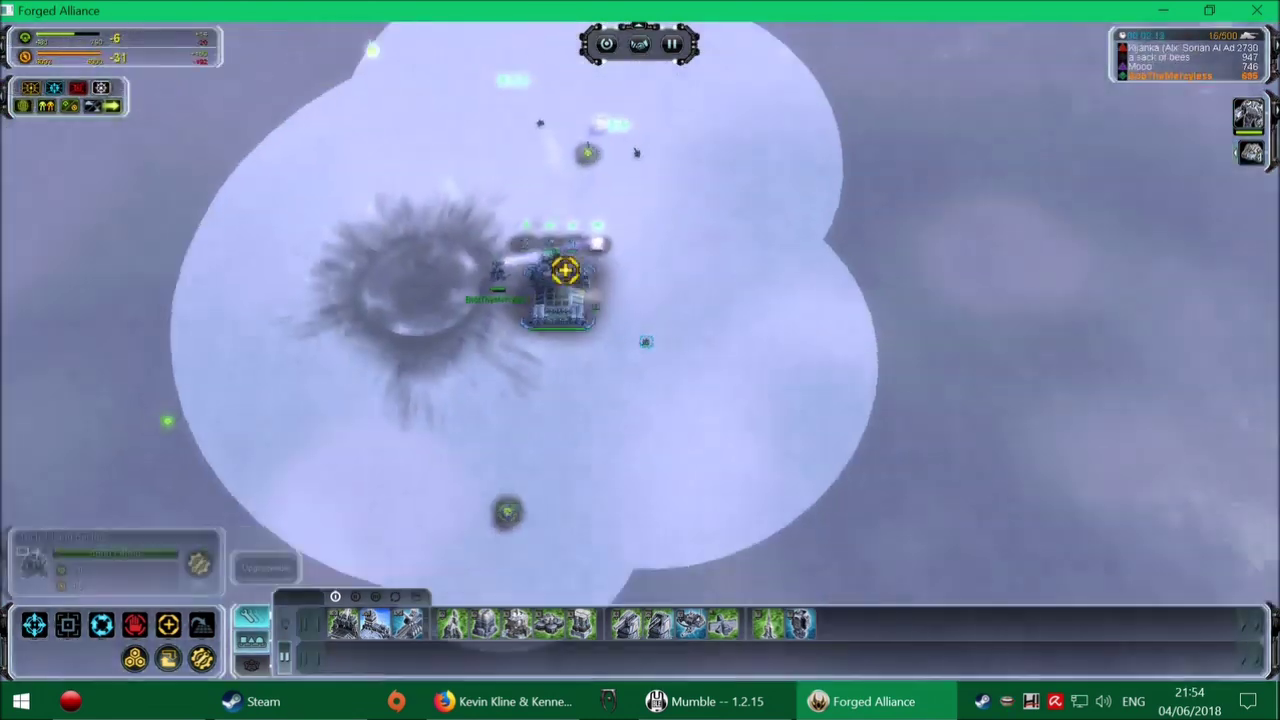
scroll(645, 340, "up", 6)
scroll(700, 360, "up", 3)
scroll(912, 334, "down", 4)
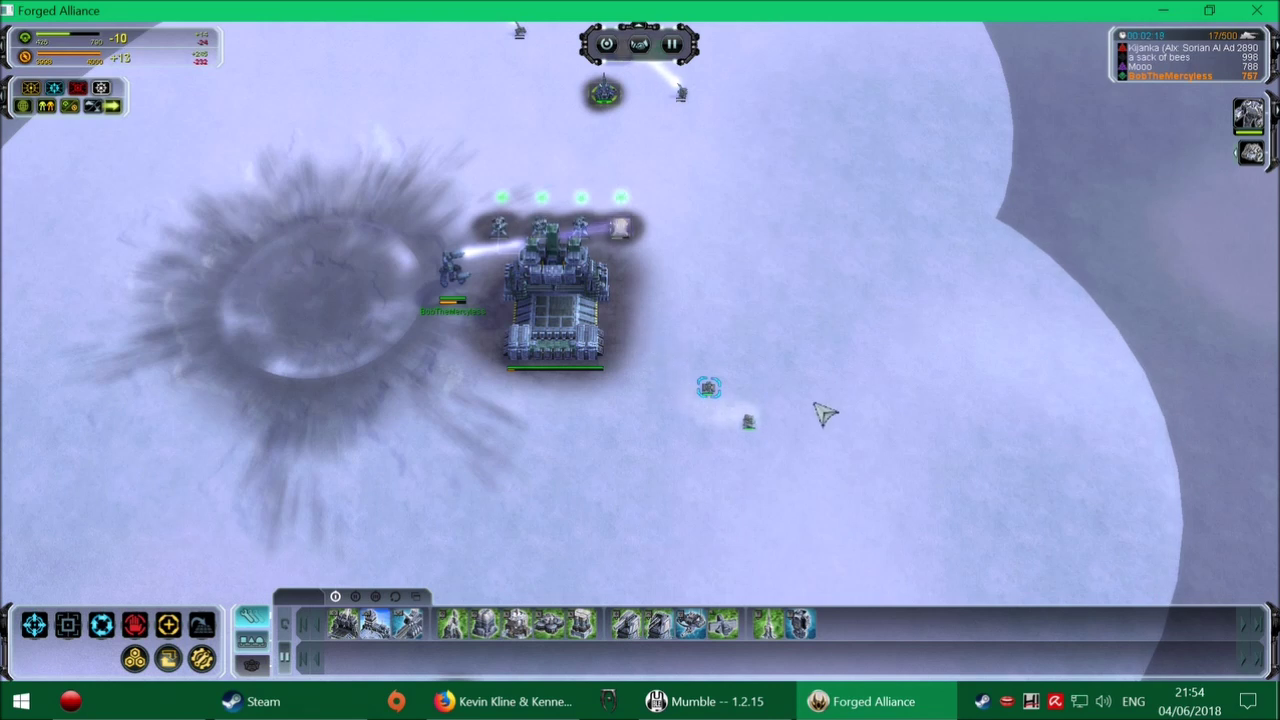
scroll(775, 408, "up", 4)
scroll(600, 400, "up", 4)
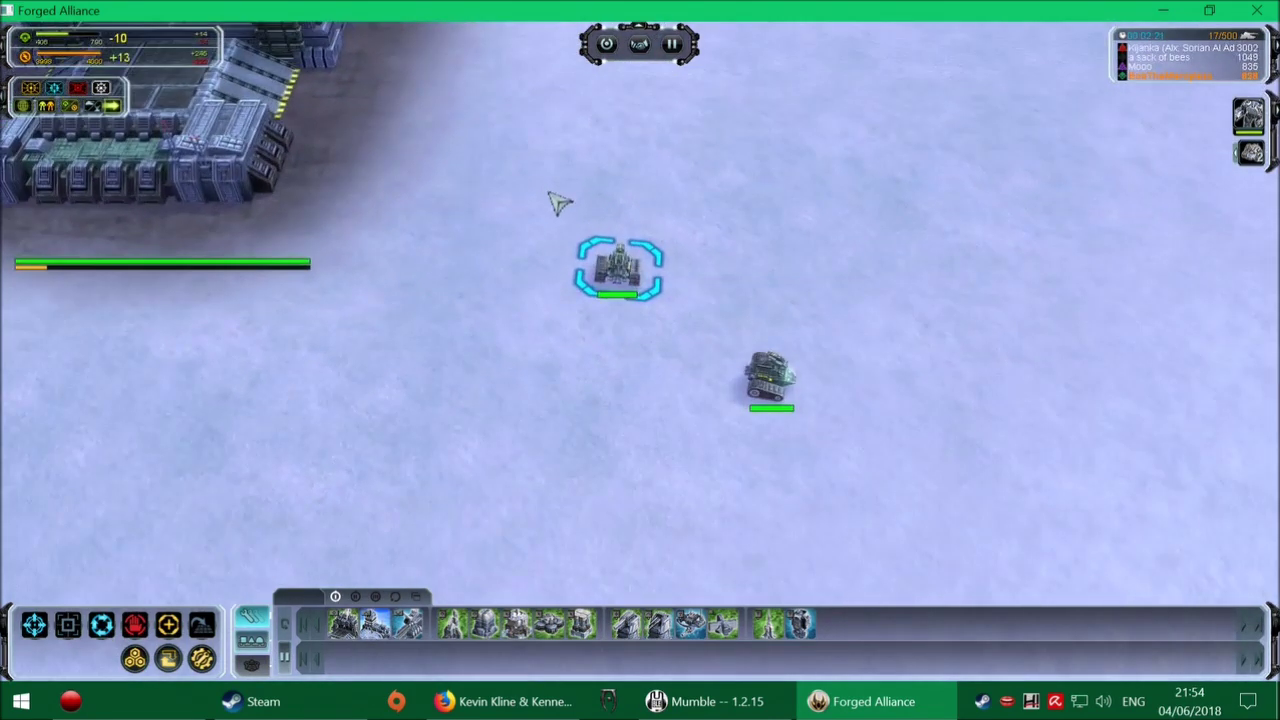